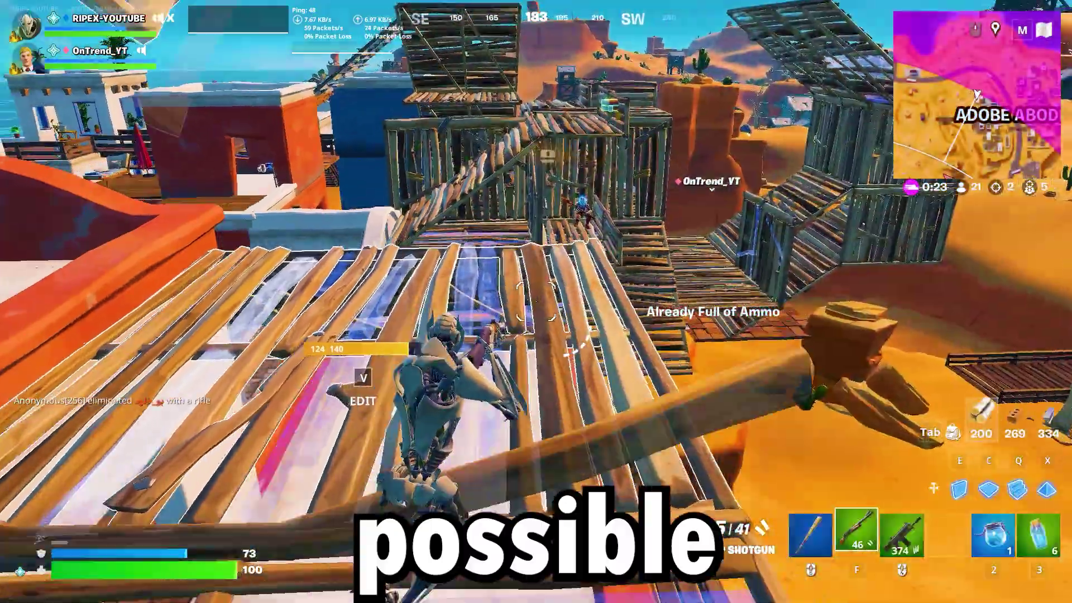
# - Shoot the enemy in Fortnite, then choose Ultimate Performance as the Quick CPU power plan
pyautogui.click(536, 301)
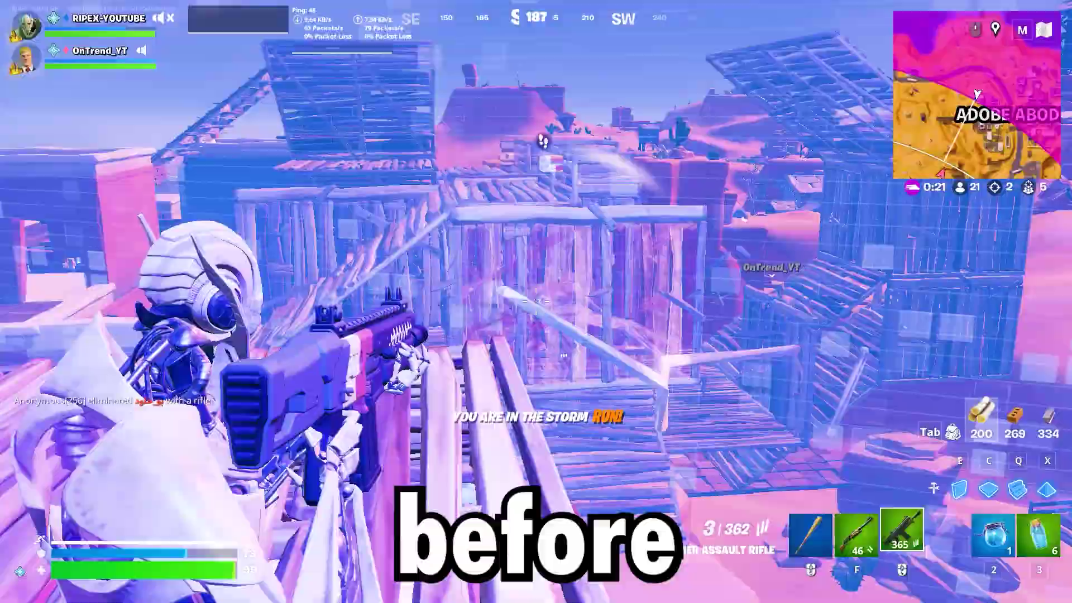
pyautogui.click(535, 301)
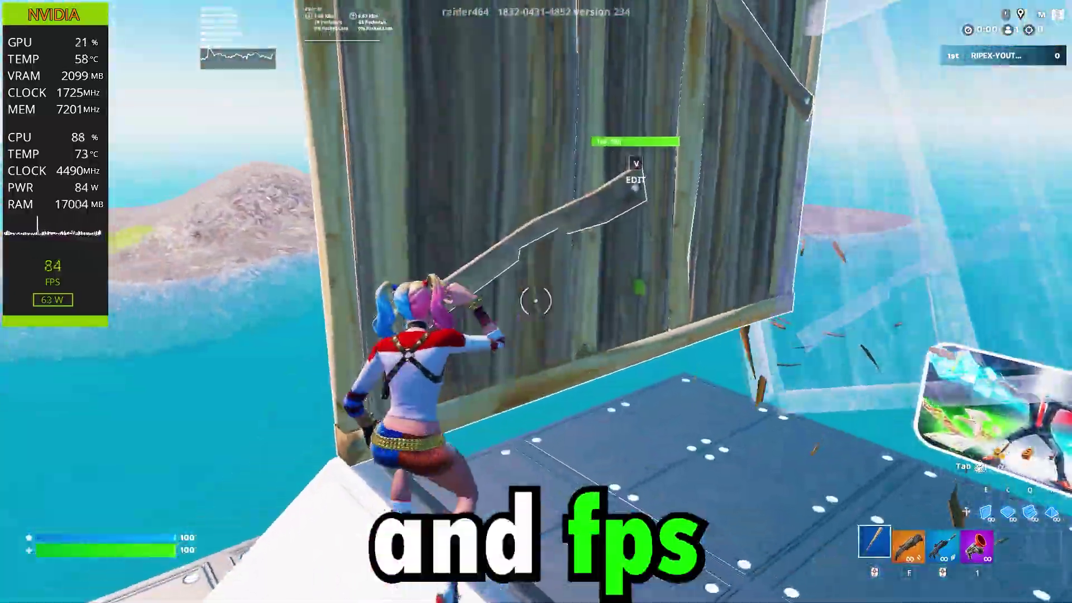
pyautogui.click(535, 301)
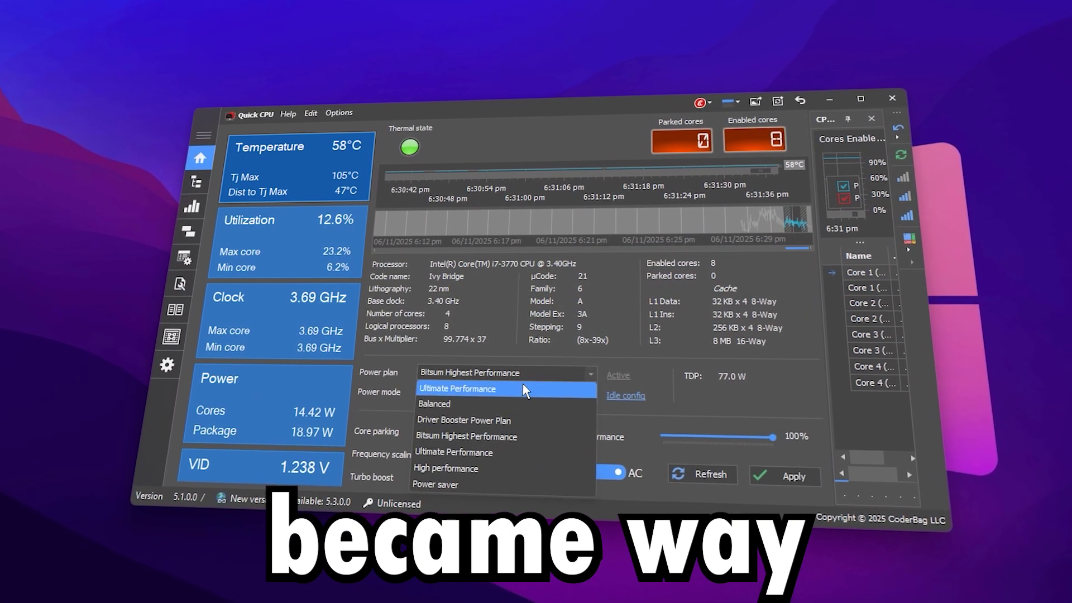
pyautogui.click(523, 388)
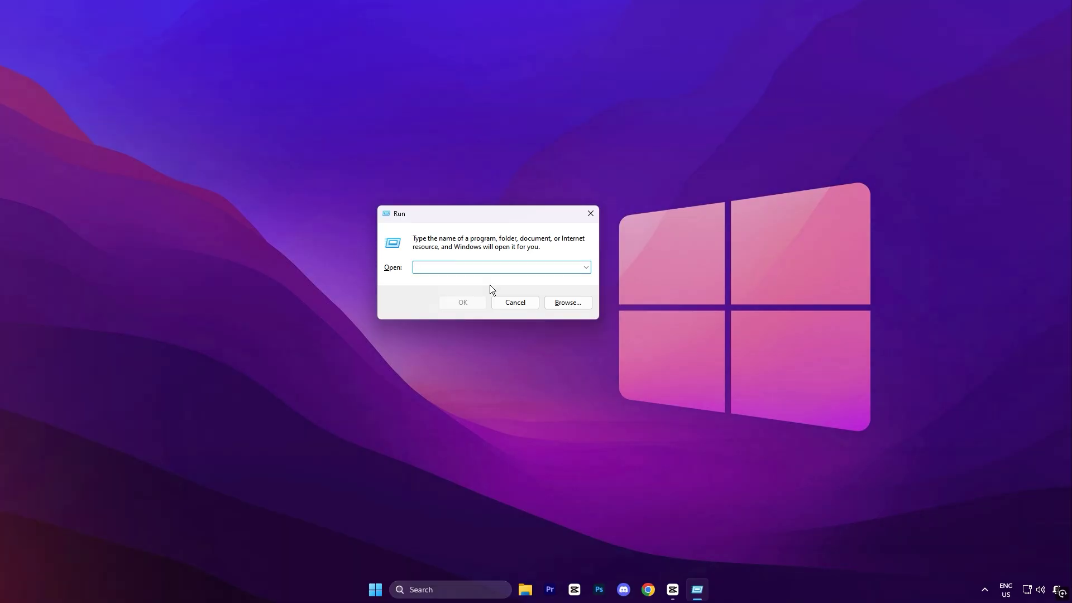
# - Launch gpedit.msc and drill down to System > Power Management > Power Throttling Settings
pyautogui.write('gpedit.msc')
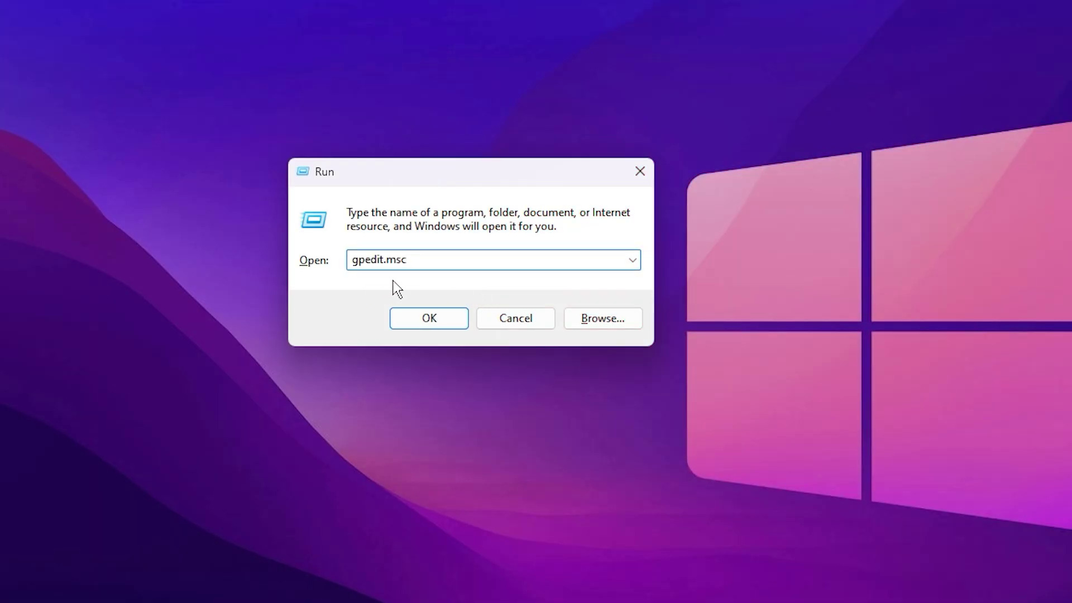
pyautogui.click(417, 315)
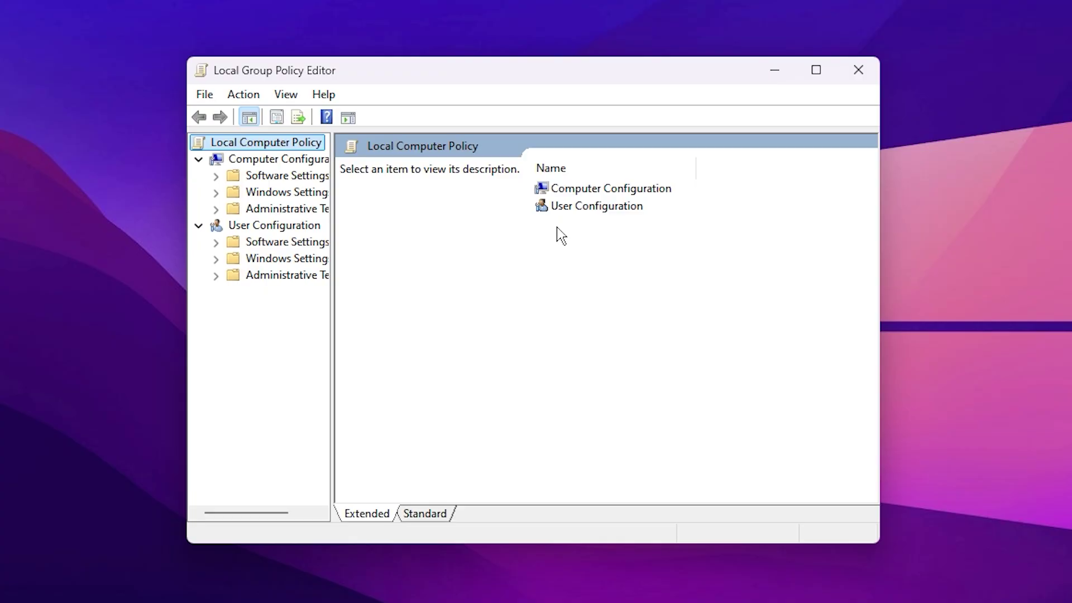
pyautogui.doubleClick(617, 189)
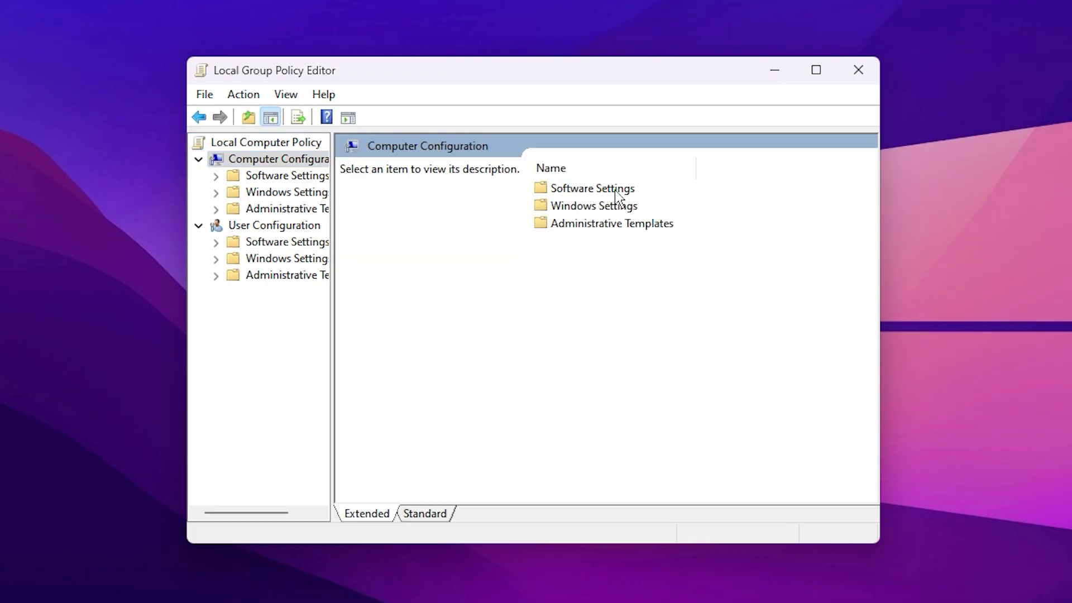
pyautogui.doubleClick(608, 224)
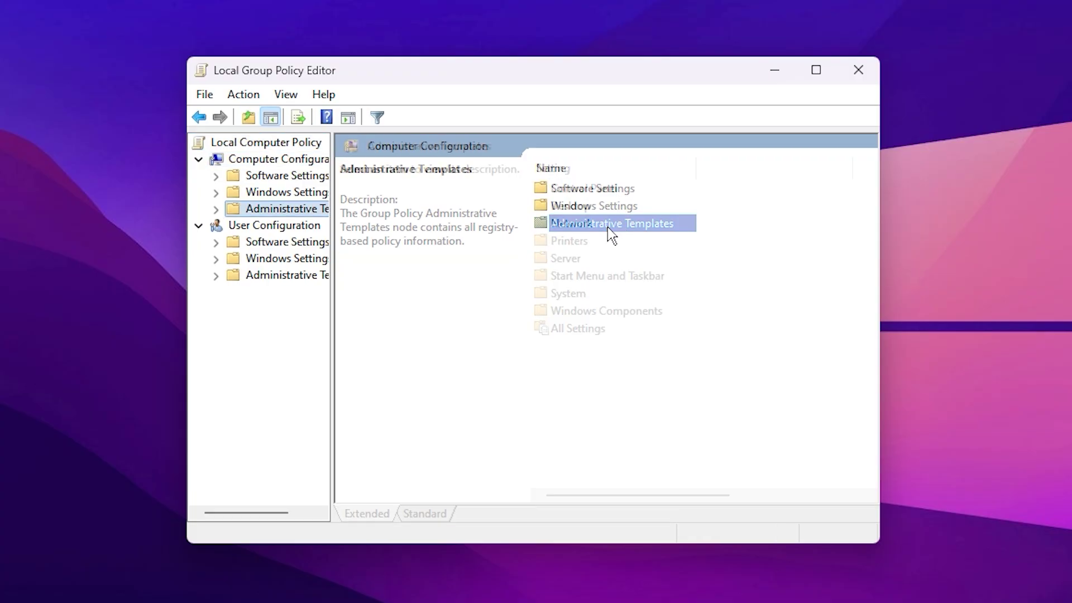
pyautogui.doubleClick(578, 296)
pyautogui.scroll(-9, 586, 378)
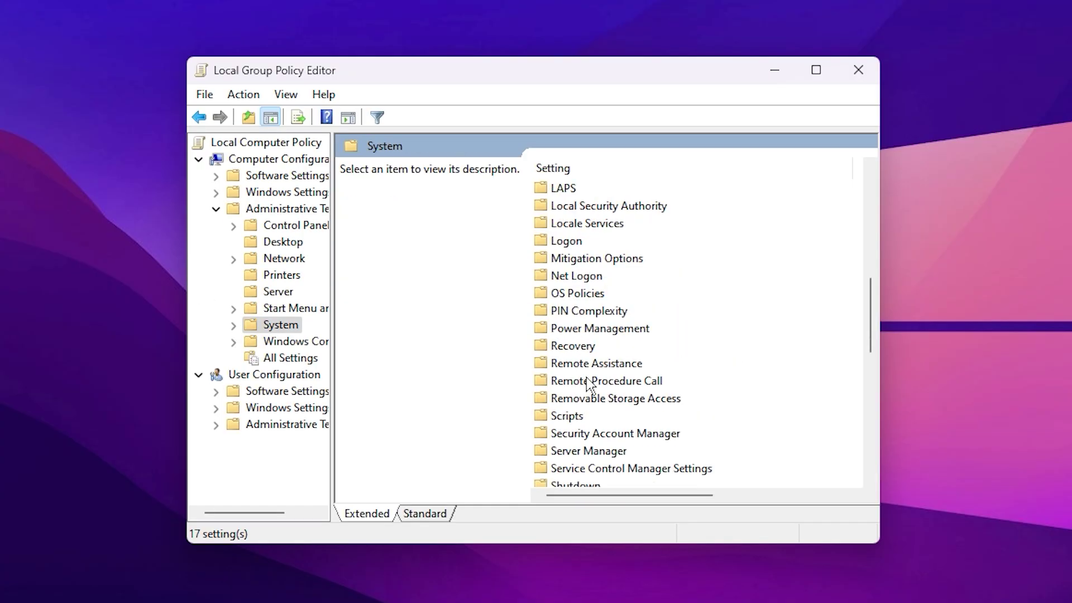
pyautogui.click(613, 330)
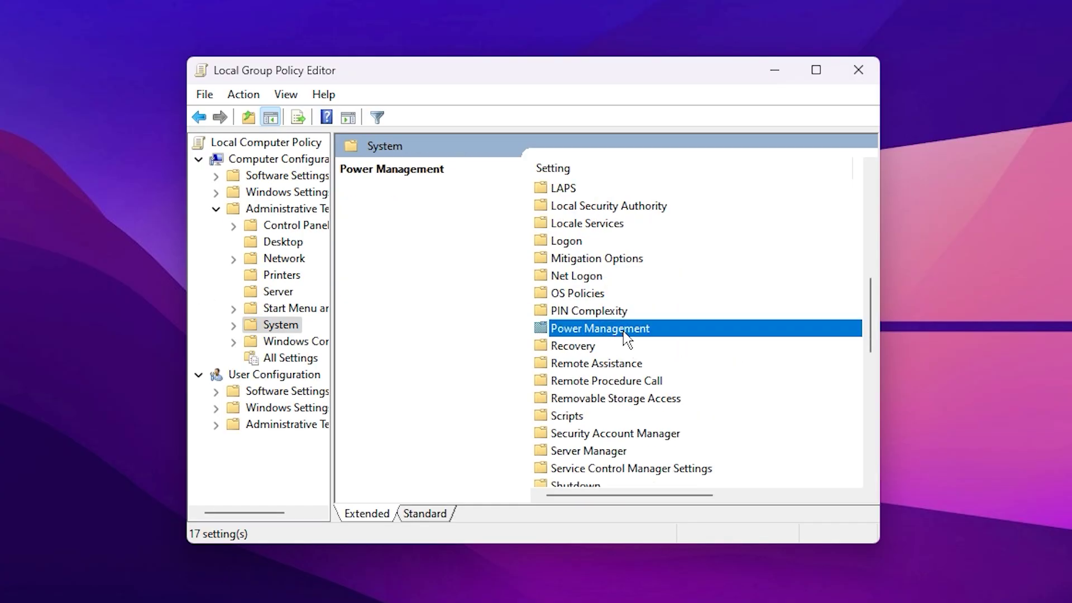
pyautogui.doubleClick(623, 331)
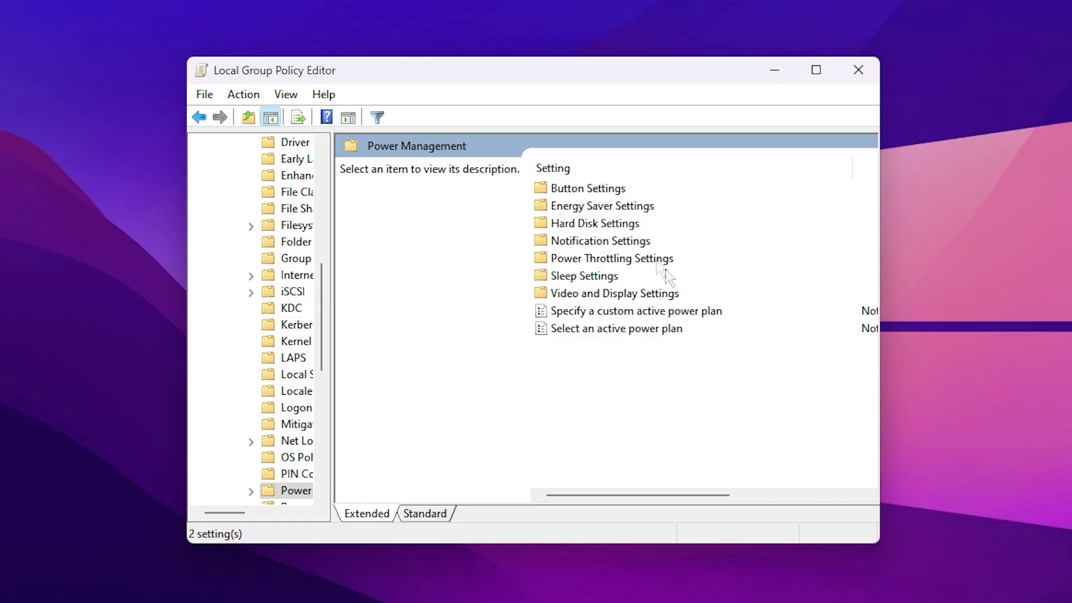
pyautogui.doubleClick(611, 258)
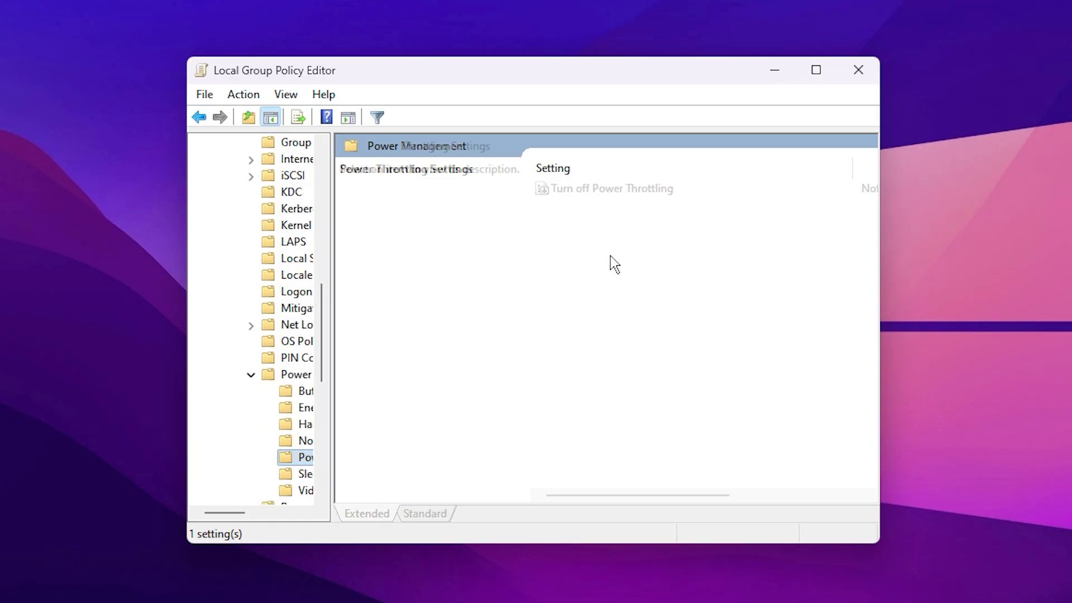
# - Set the Turn off Power Throttling policy to Enabled and apply it
pyautogui.click(606, 191)
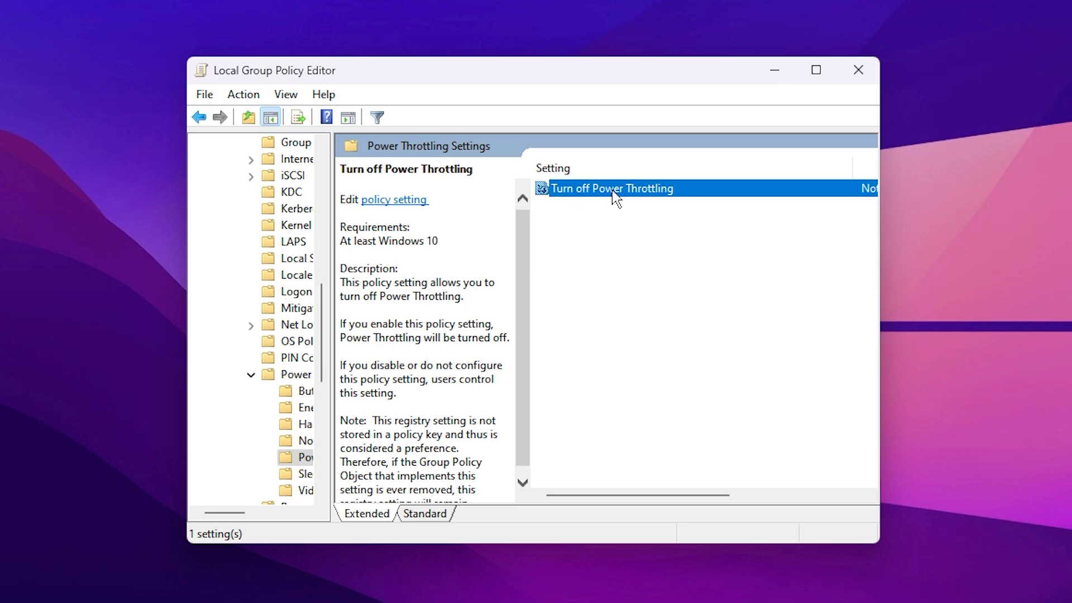
pyautogui.doubleClick(615, 190)
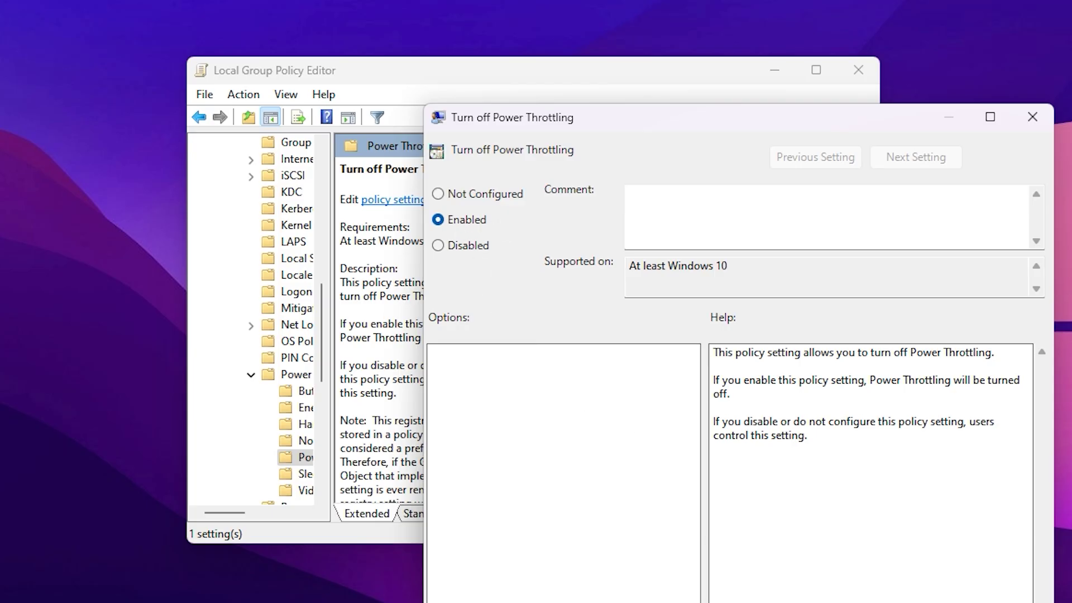
pyautogui.press('Return')
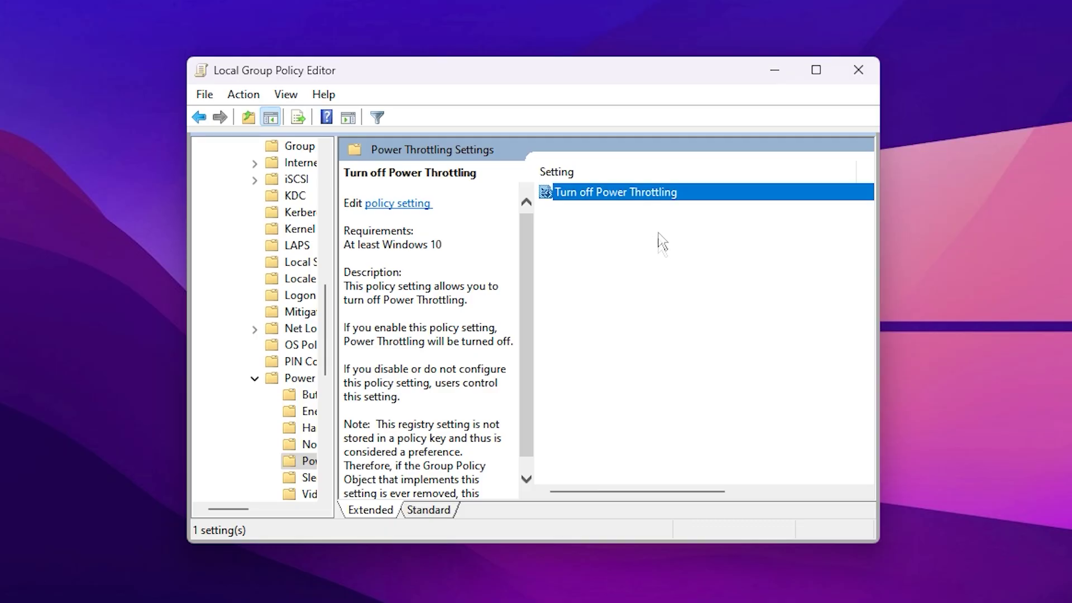
# - Step back up the policy tree to the Local Computer Policy root
pyautogui.click(199, 117)
pyautogui.click(200, 117)
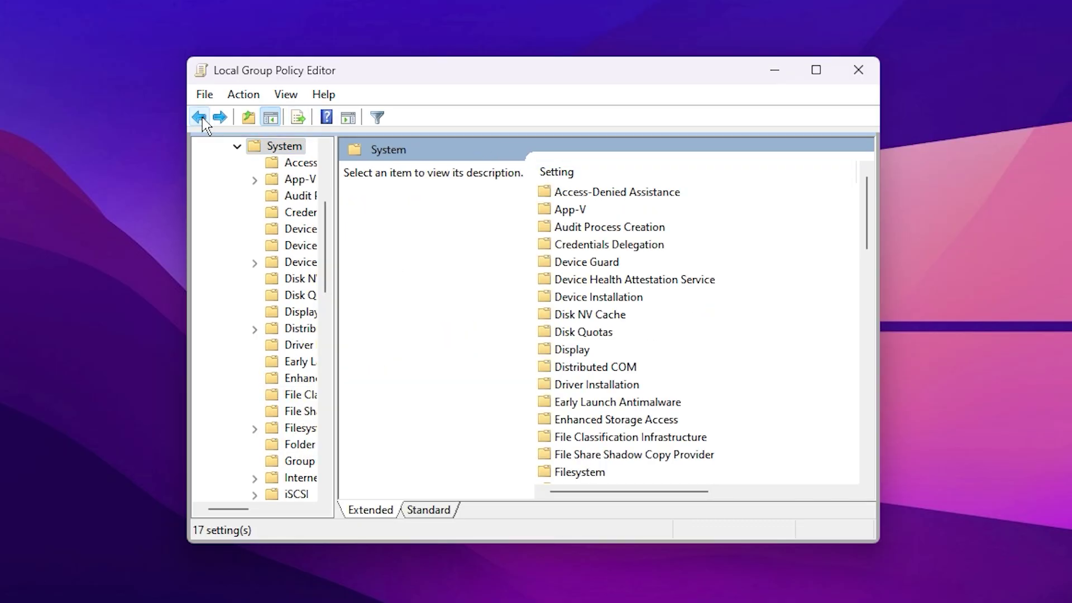
pyautogui.click(200, 117)
pyautogui.click(200, 117)
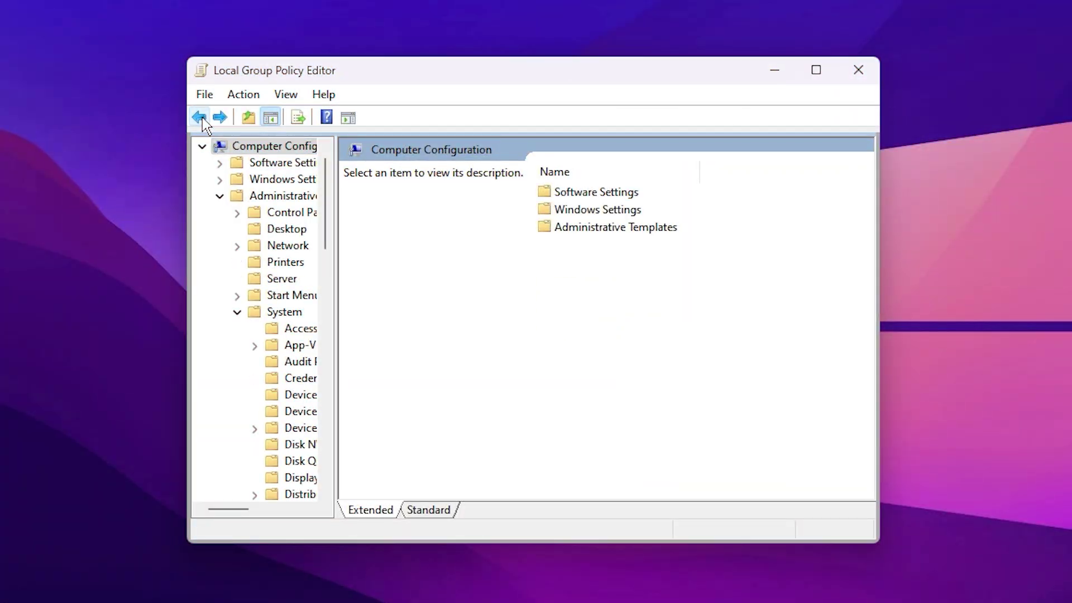
pyautogui.click(199, 118)
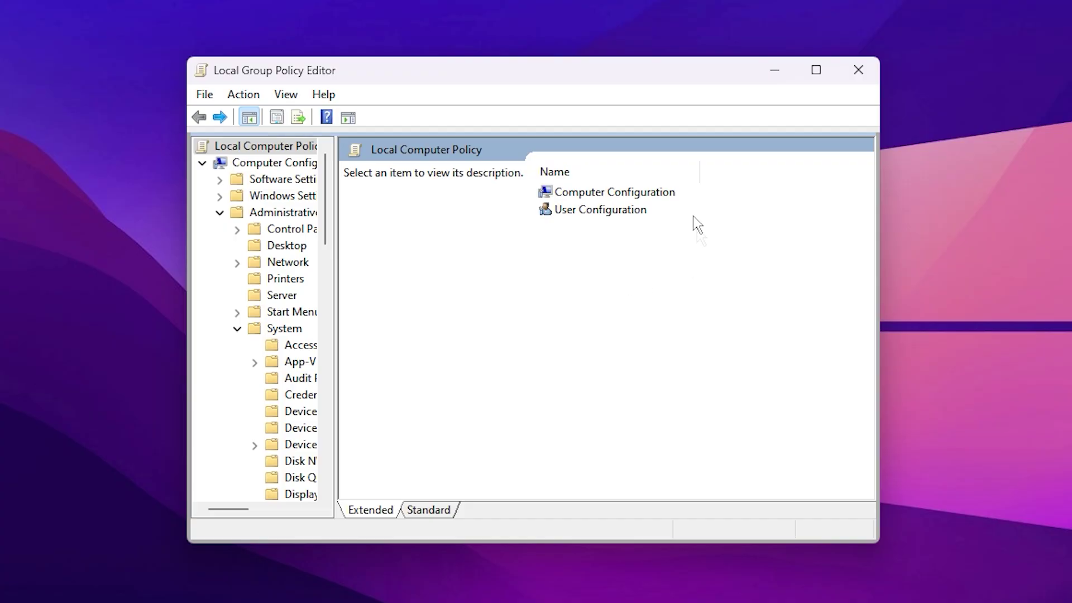
# - Navigate to Windows Components > App Privacy and select Let Windows apps run in the background
pyautogui.doubleClick(604, 193)
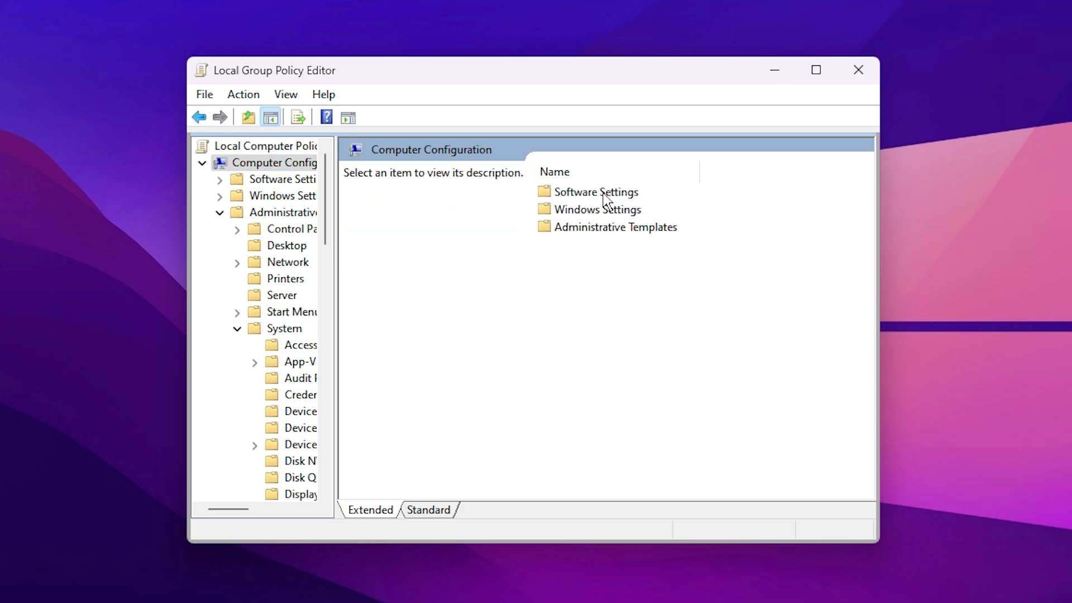
pyautogui.doubleClick(602, 232)
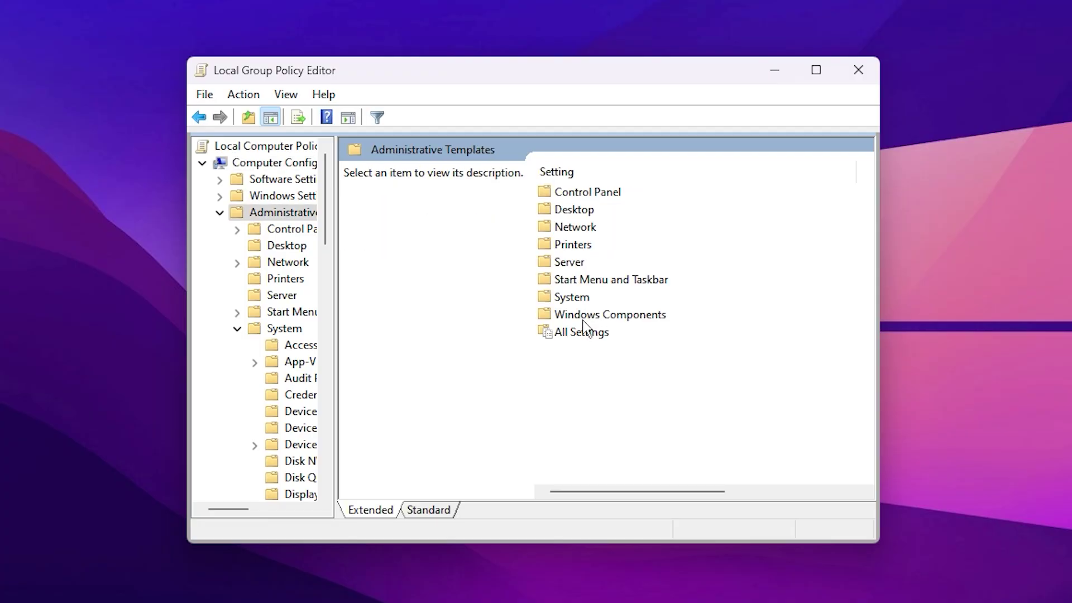
pyautogui.doubleClick(590, 315)
pyautogui.doubleClick(583, 244)
pyautogui.scroll(-3, 614, 419)
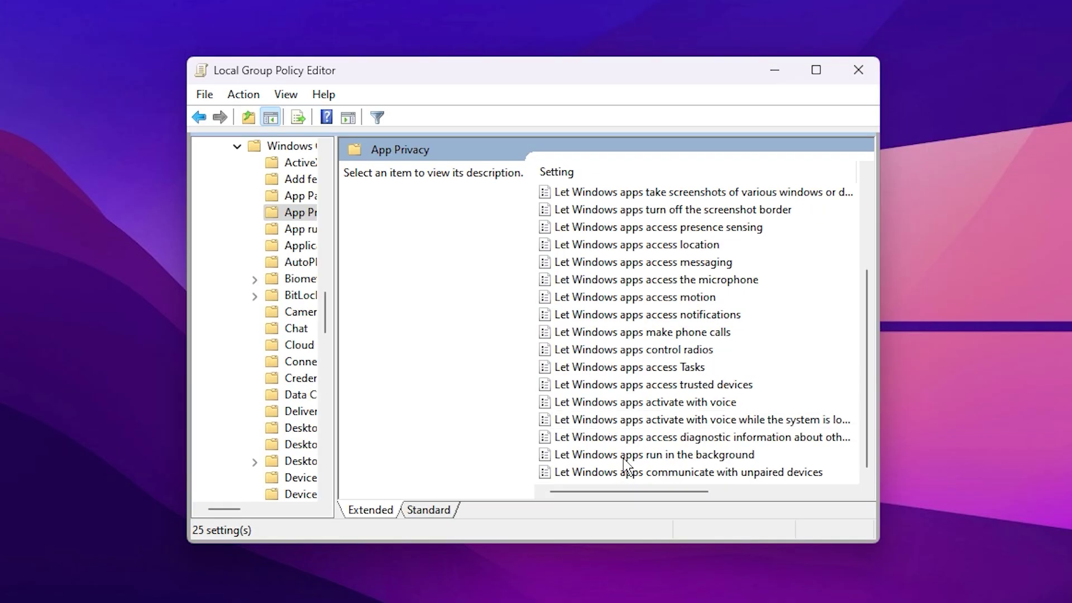
pyautogui.click(660, 458)
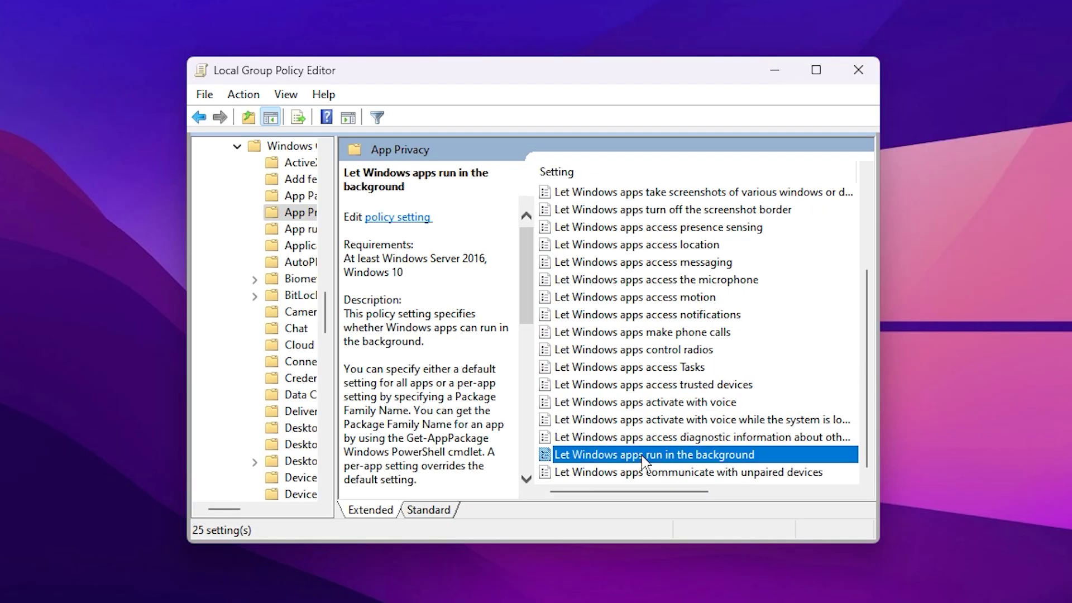
# - Enable Let Windows apps run in the background with Default for all apps set to Force Deny
pyautogui.doubleClick(642, 456)
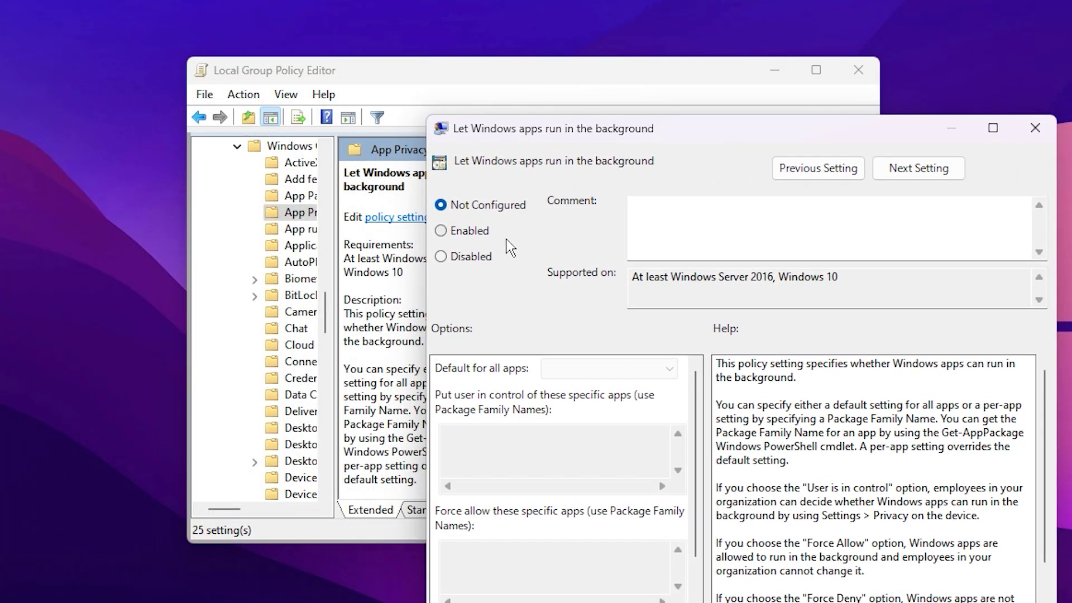
pyautogui.click(446, 231)
pyautogui.click(584, 371)
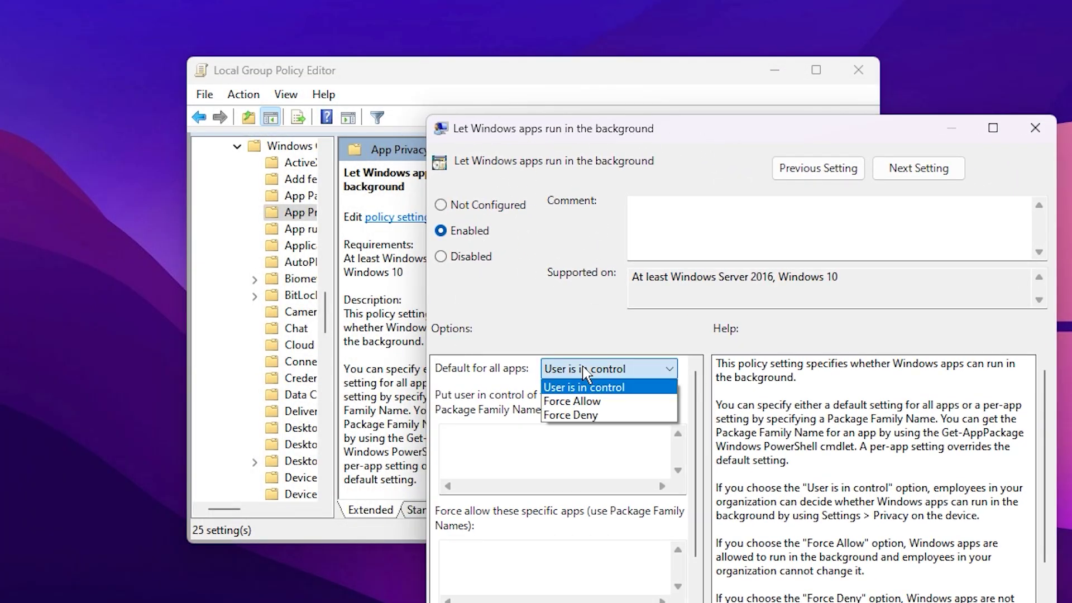
pyautogui.click(578, 415)
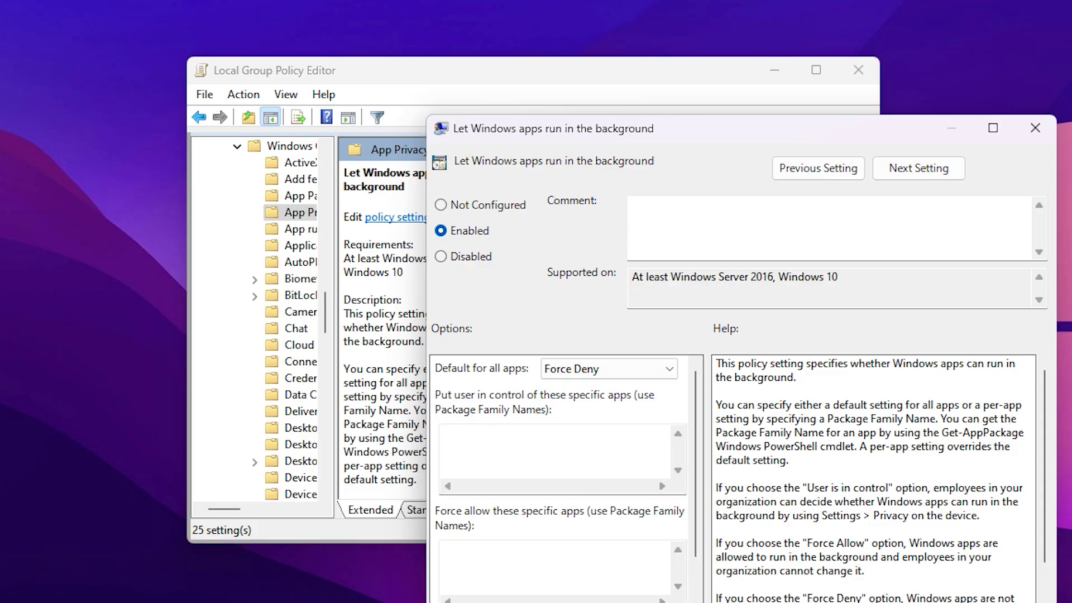
pyautogui.press('Return')
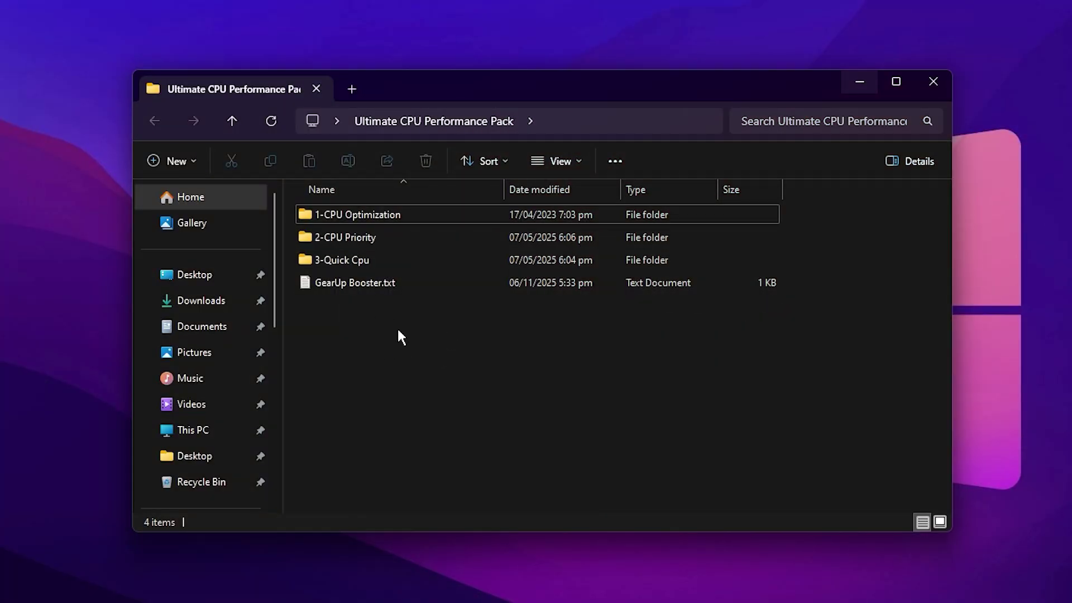
# - Look over the four registry files in 1-CPU Optimization, then open 2-CPU Priority
pyautogui.doubleClick(430, 215)
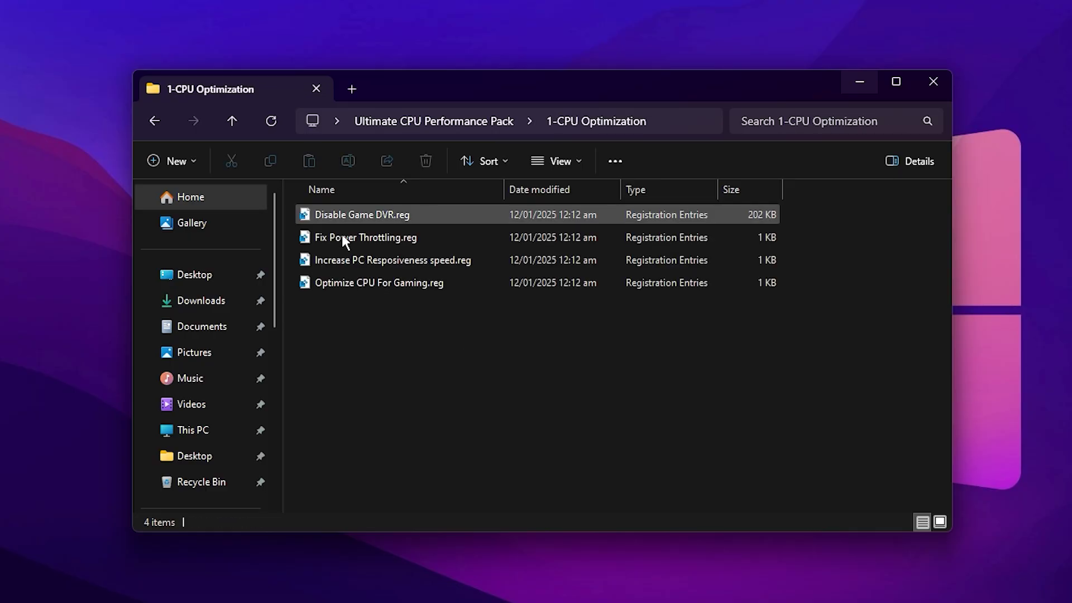
pyautogui.hotkey('ctrl', 'a')
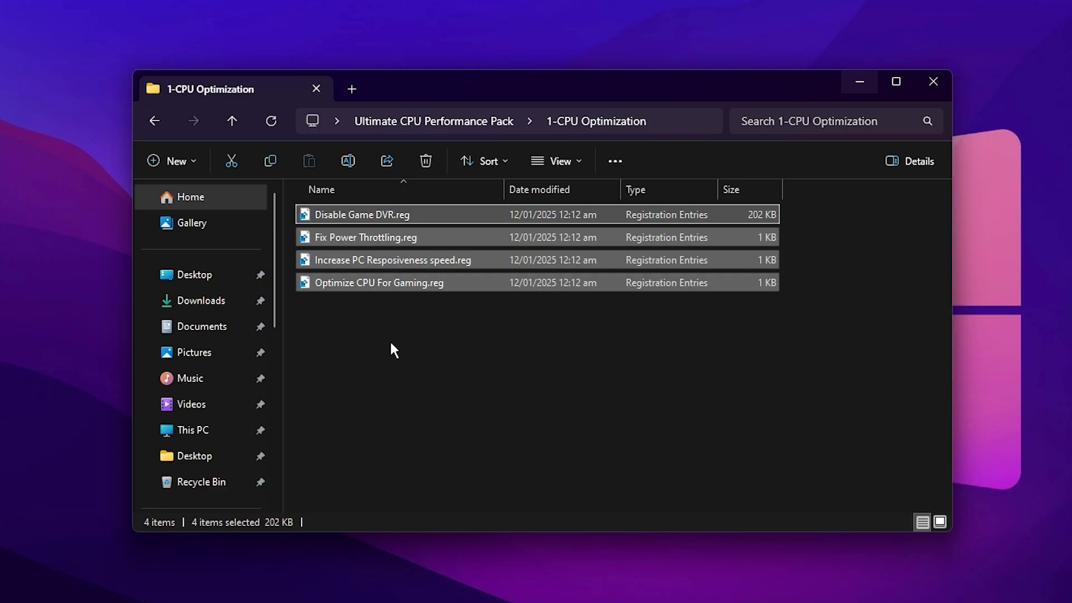
pyautogui.press('BackSpace')
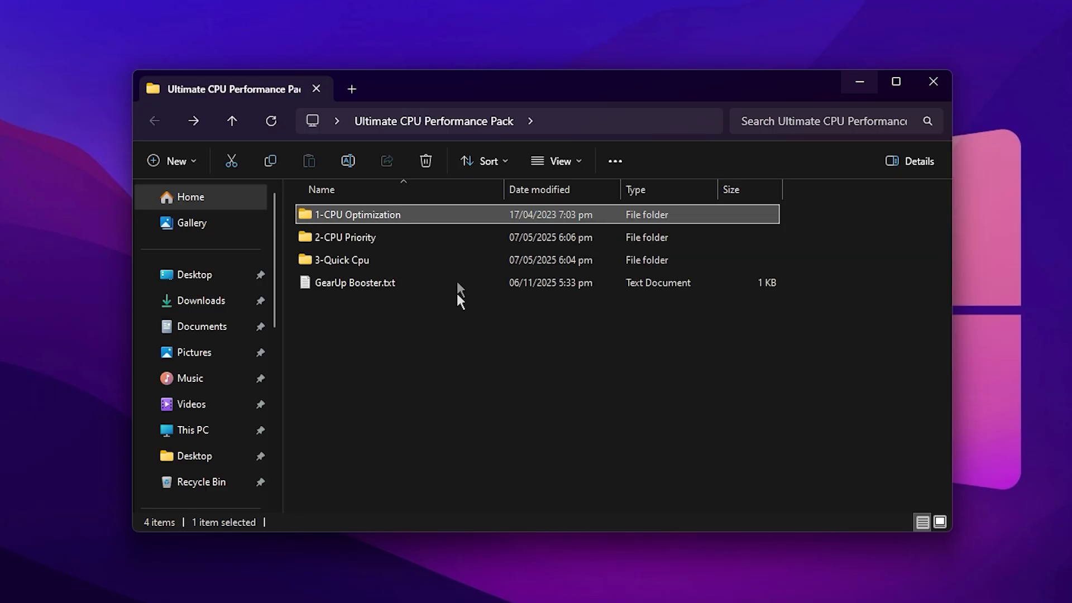
pyautogui.doubleClick(410, 237)
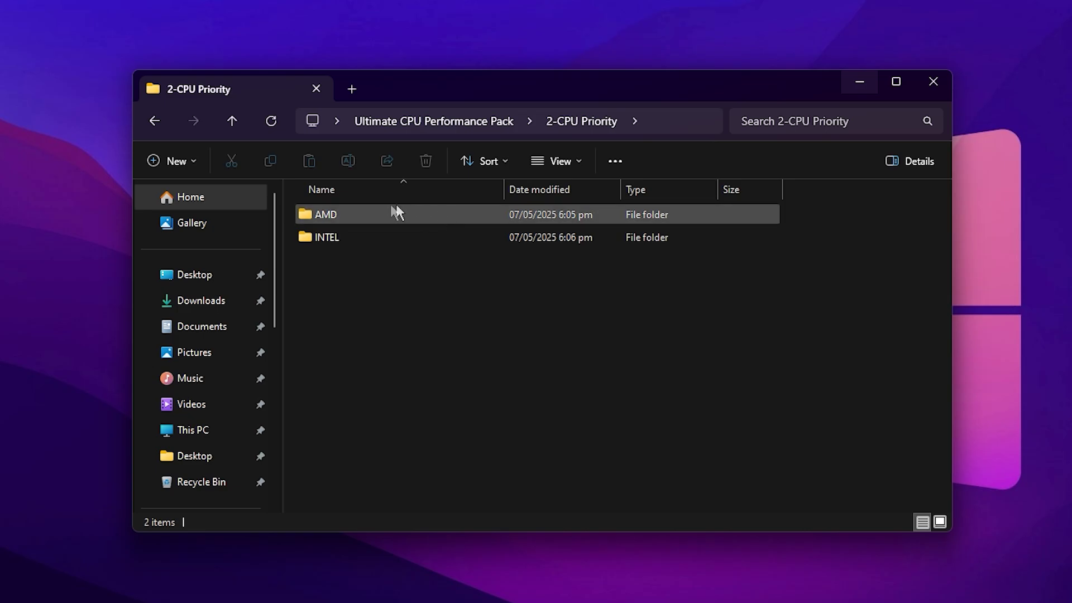
# - Inspect Intel Priority.reg in INTEL and the AMD folder's .reg file, returning to 2-CPU Priority
pyautogui.click(358, 237)
pyautogui.doubleClick(367, 237)
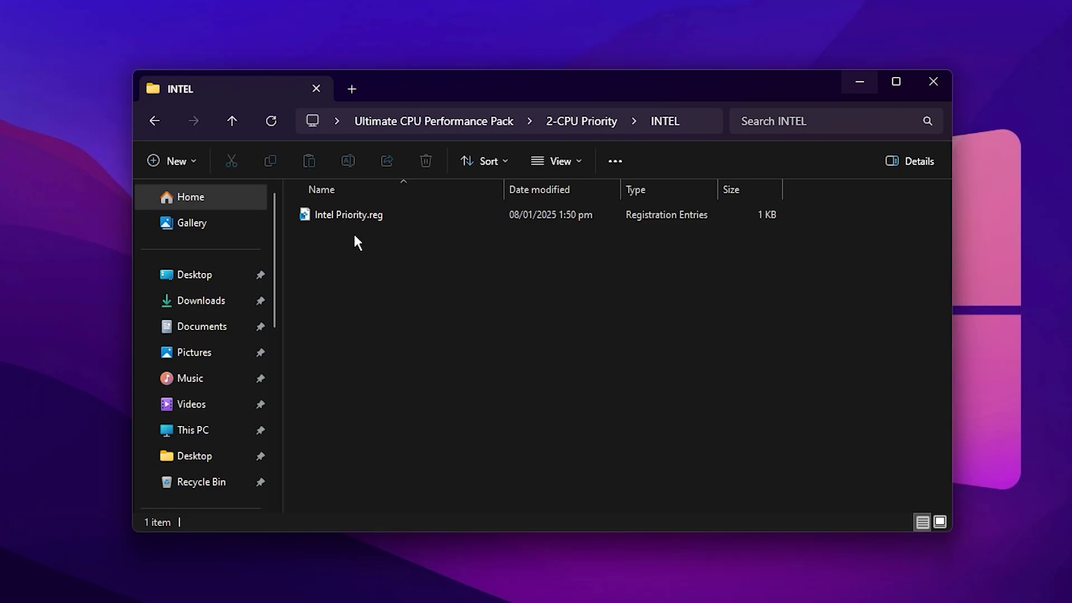
pyautogui.click(346, 217)
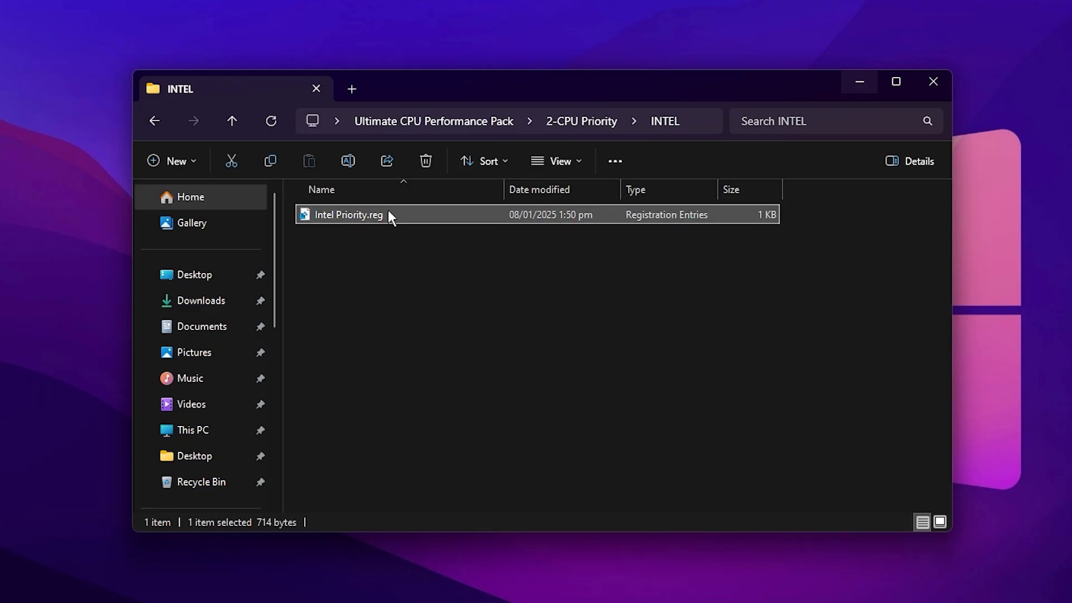
pyautogui.press('BackSpace')
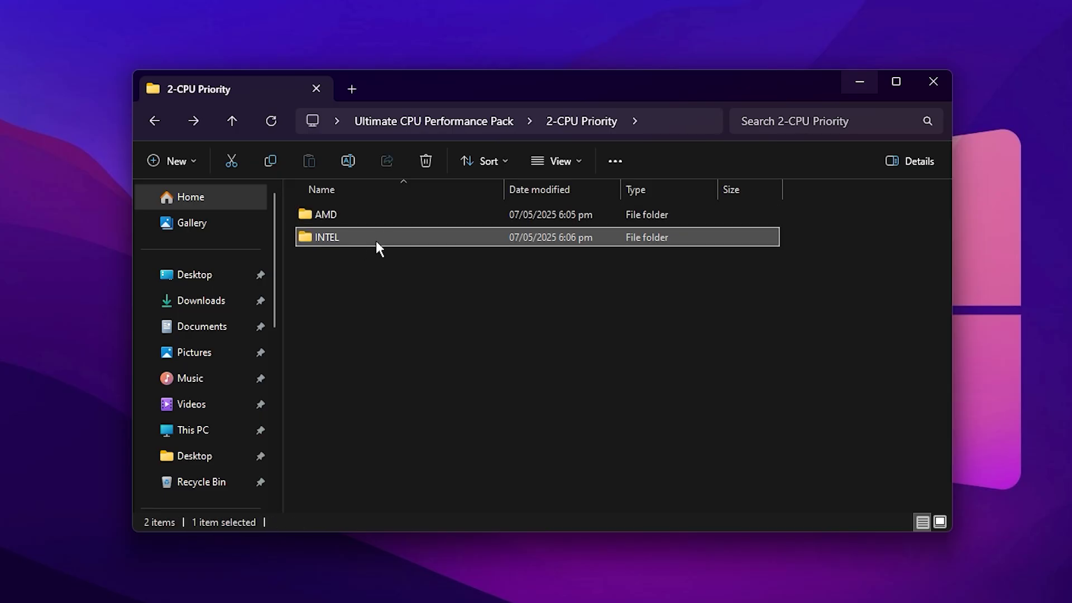
pyautogui.doubleClick(383, 217)
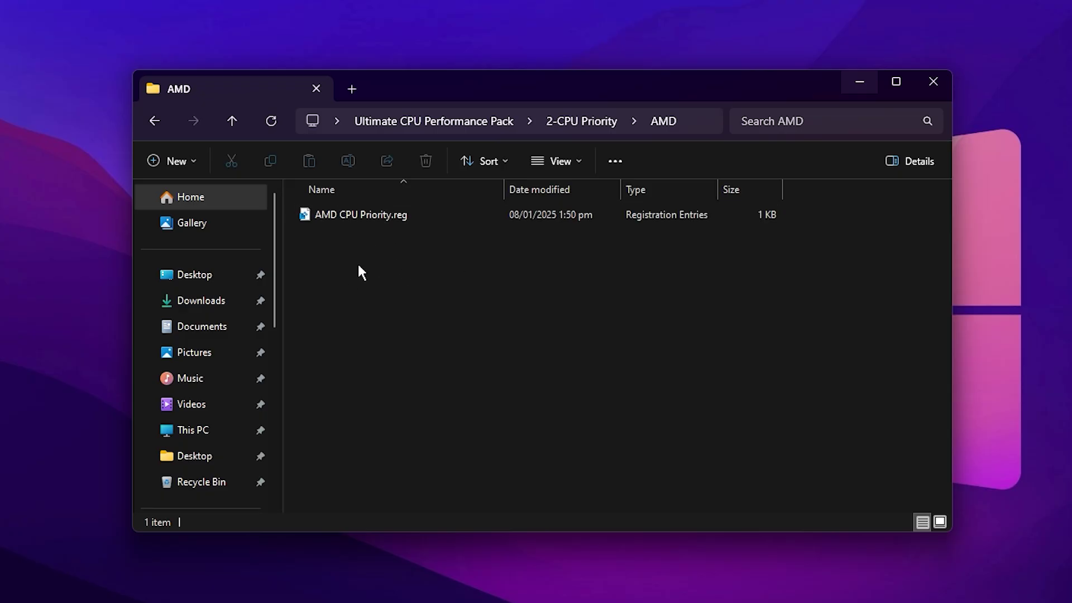
pyautogui.press('BackSpace')
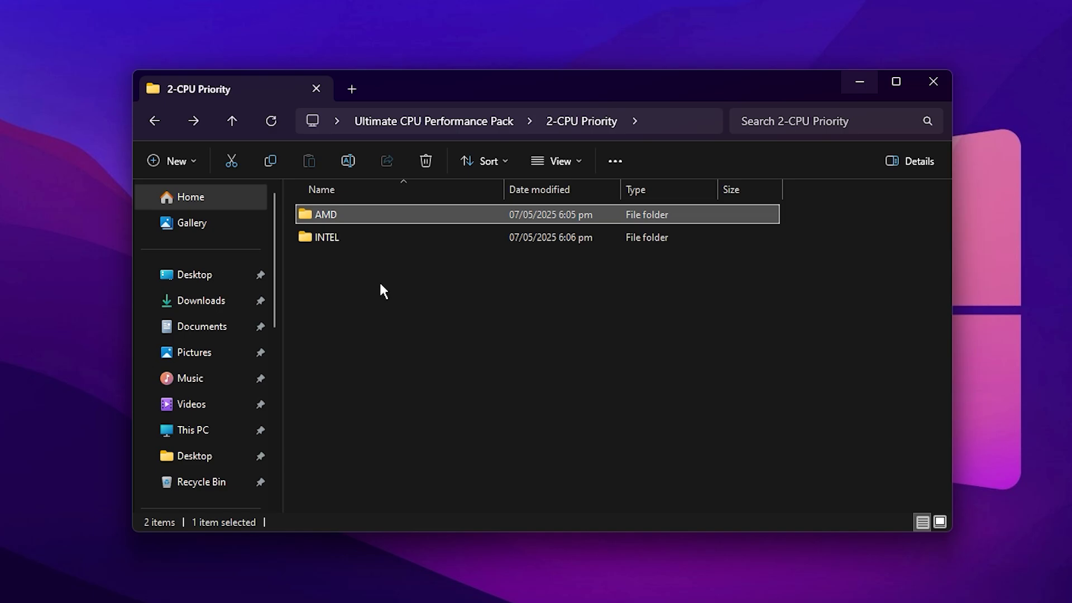
# - Open 3-Quick Cpu, select QuickCpuSetup-4.11.0.0-x64.msi, and restore Quick CPU from the taskbar
pyautogui.hotkey('alt', 'Left')
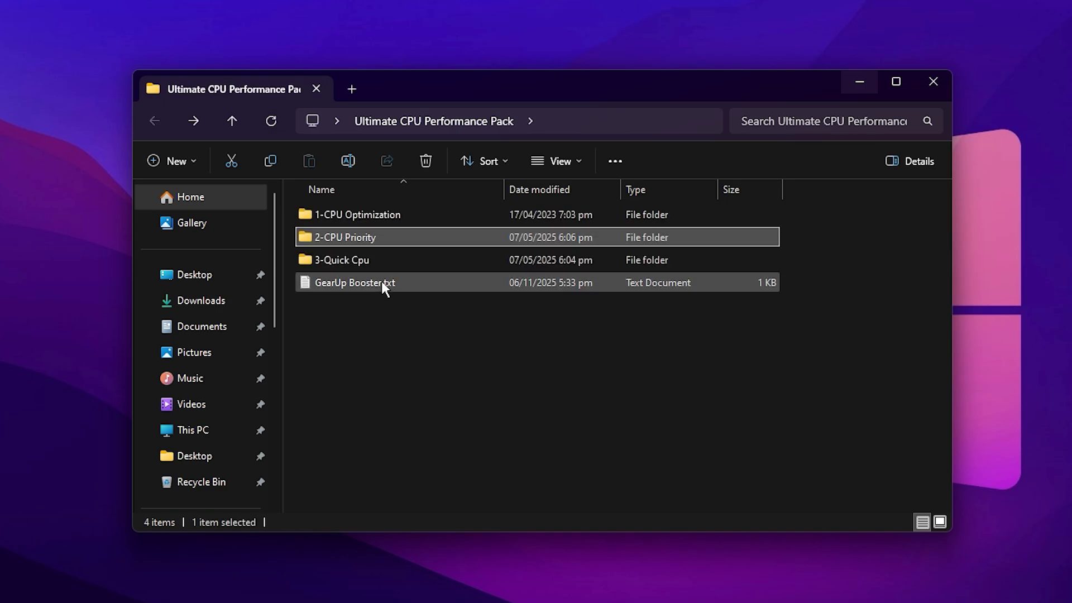
pyautogui.doubleClick(395, 255)
pyautogui.click(384, 222)
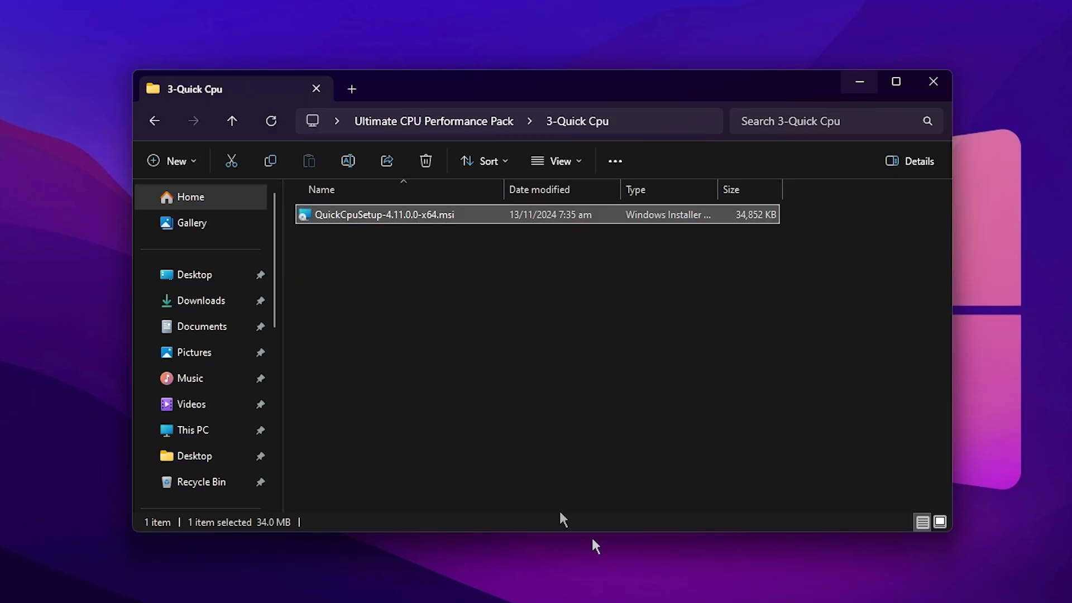
pyautogui.click(706, 584)
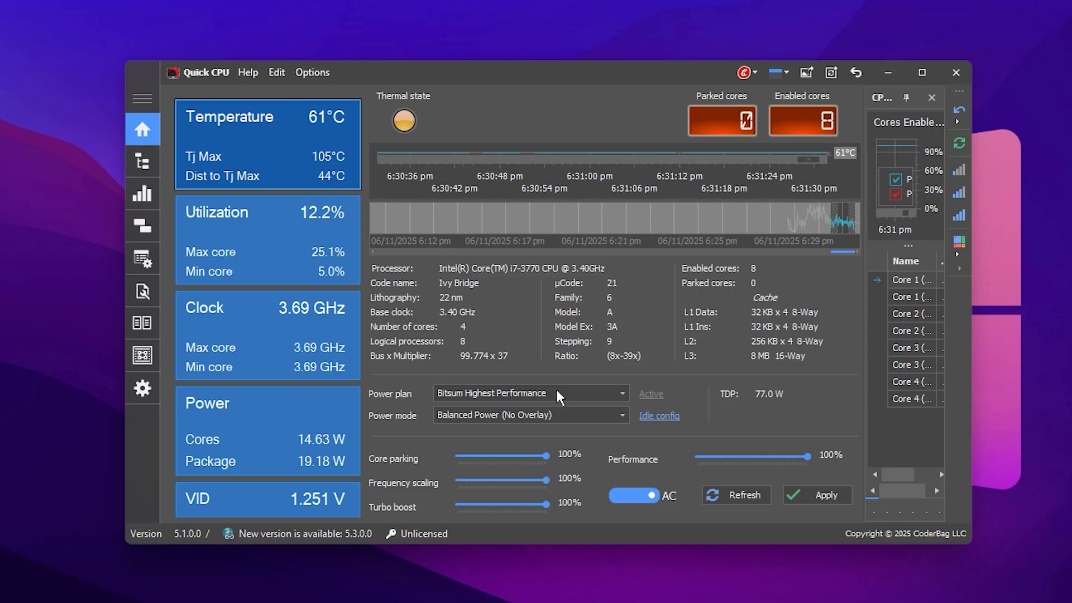
# - Switch Quick CPU's power plan to Ultimate Performance and open the CPU controls page
pyautogui.click(557, 392)
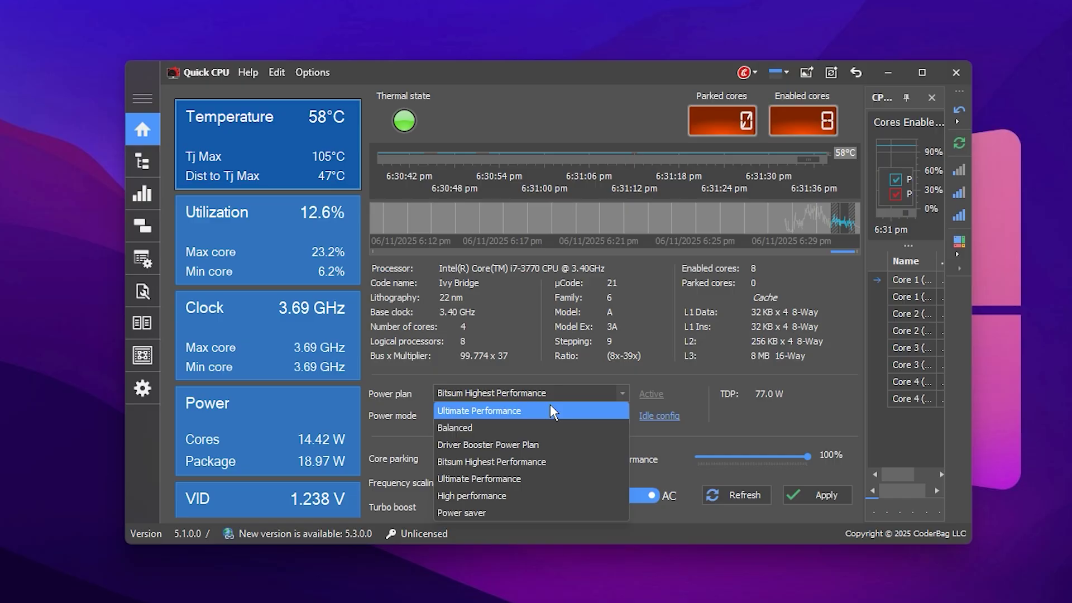
pyautogui.click(551, 410)
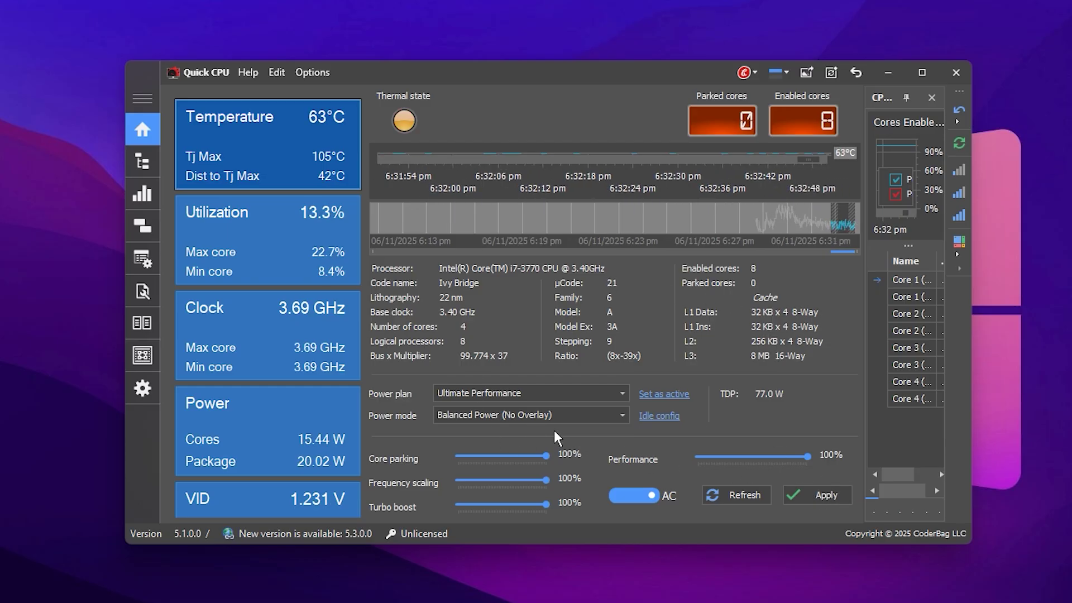
pyautogui.click(142, 355)
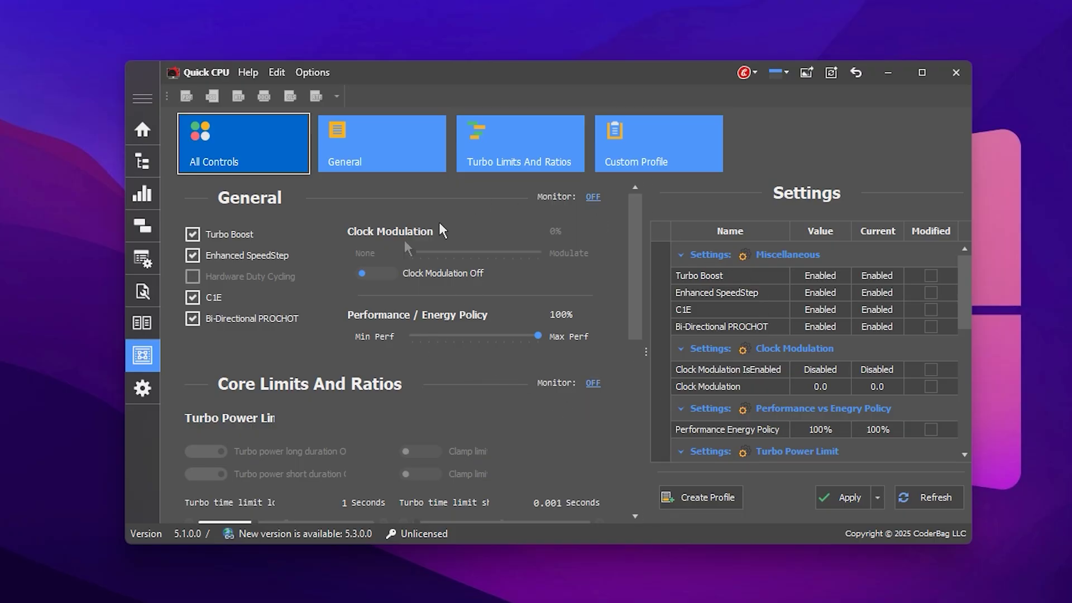
# - Minimize Quick CPU to reveal the 3-Quick Cpu folder in File Explorer
pyautogui.click(888, 73)
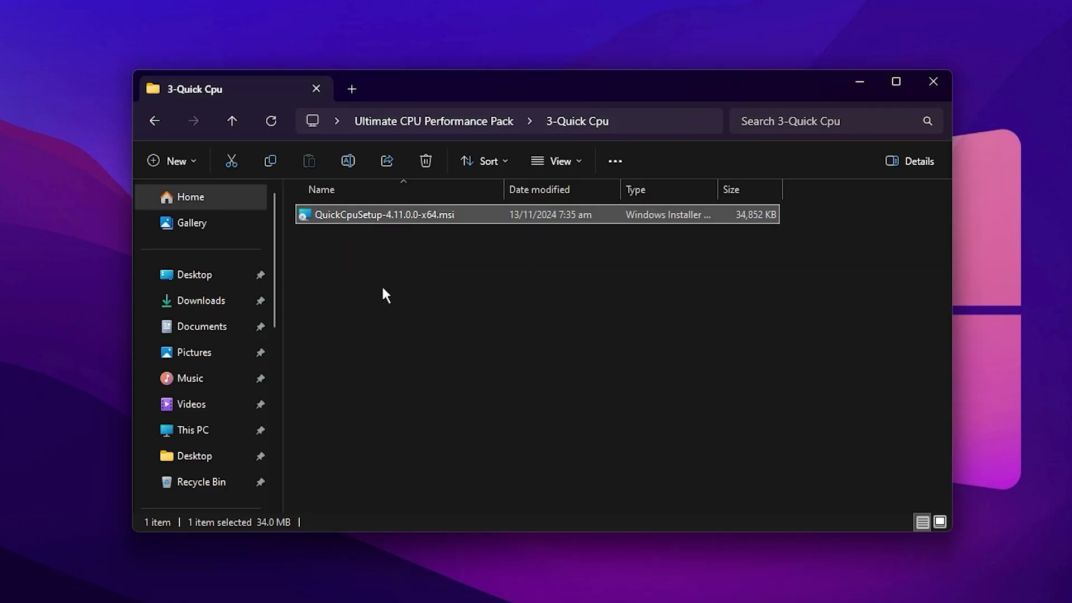
# - Go back to the Ultimate CPU Performance Pack folder and select GearUp Booster.txt
pyautogui.hotkey('alt', 'Left')
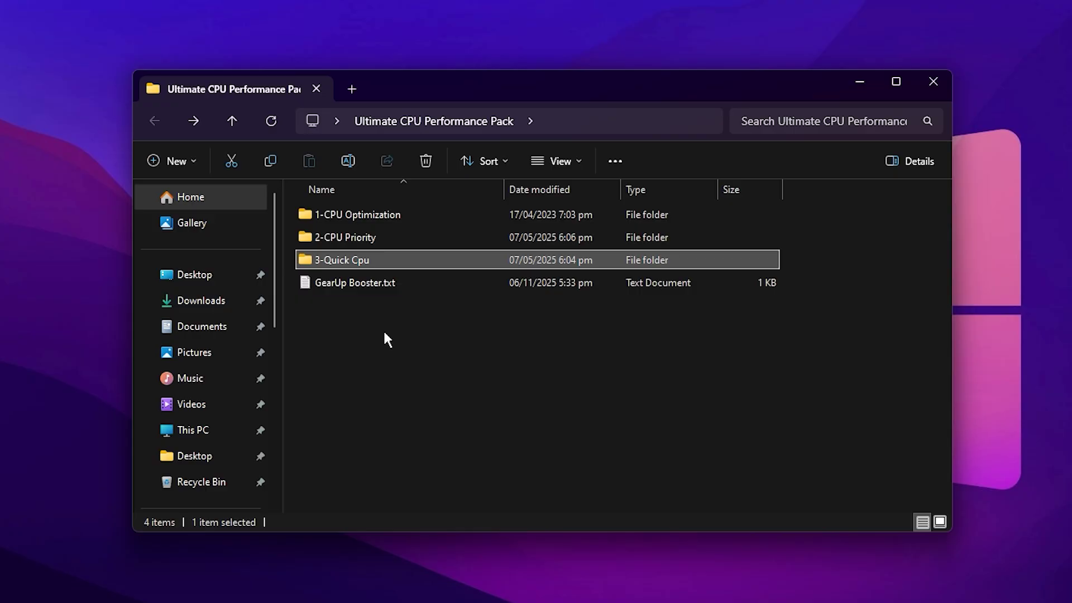
pyautogui.click(358, 282)
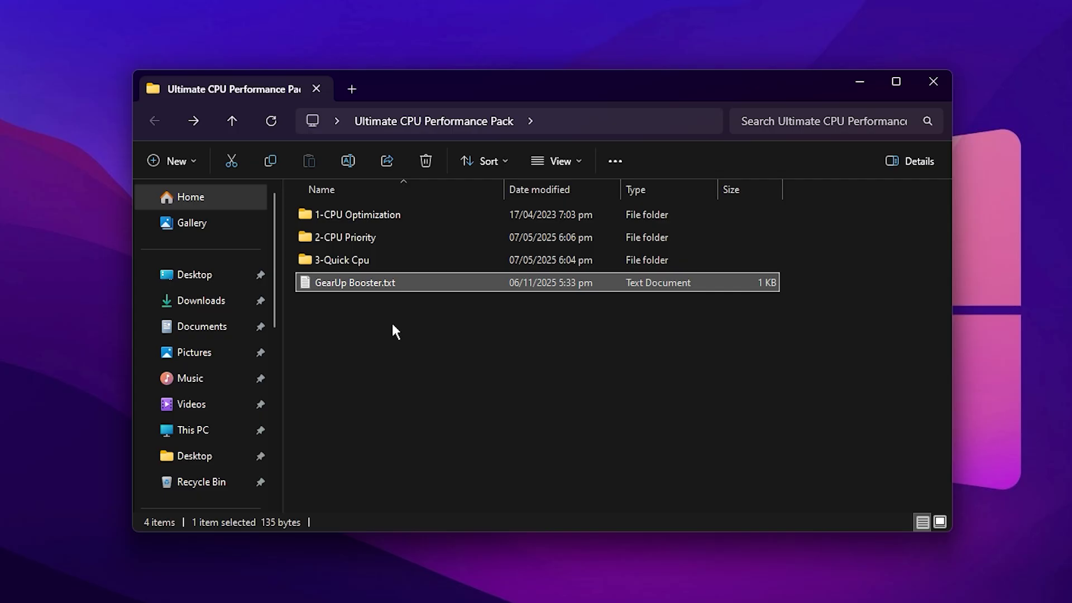
# - Open GearUp Booster.txt, select its free download link, and close Notepad
pyautogui.doubleClick(369, 285)
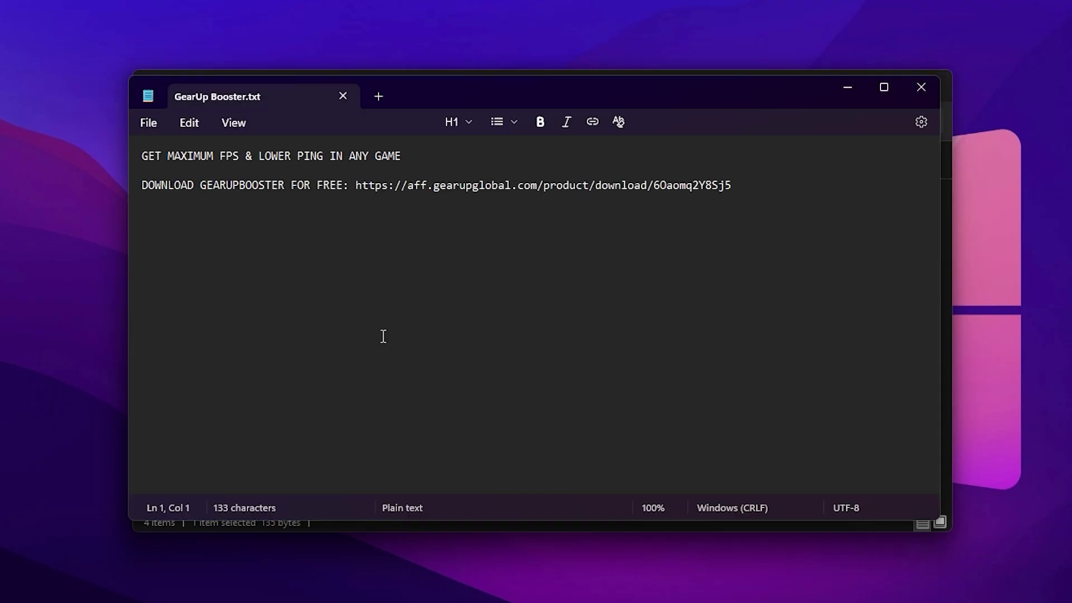
pyautogui.moveTo(746, 184); pyautogui.dragTo(354, 184)
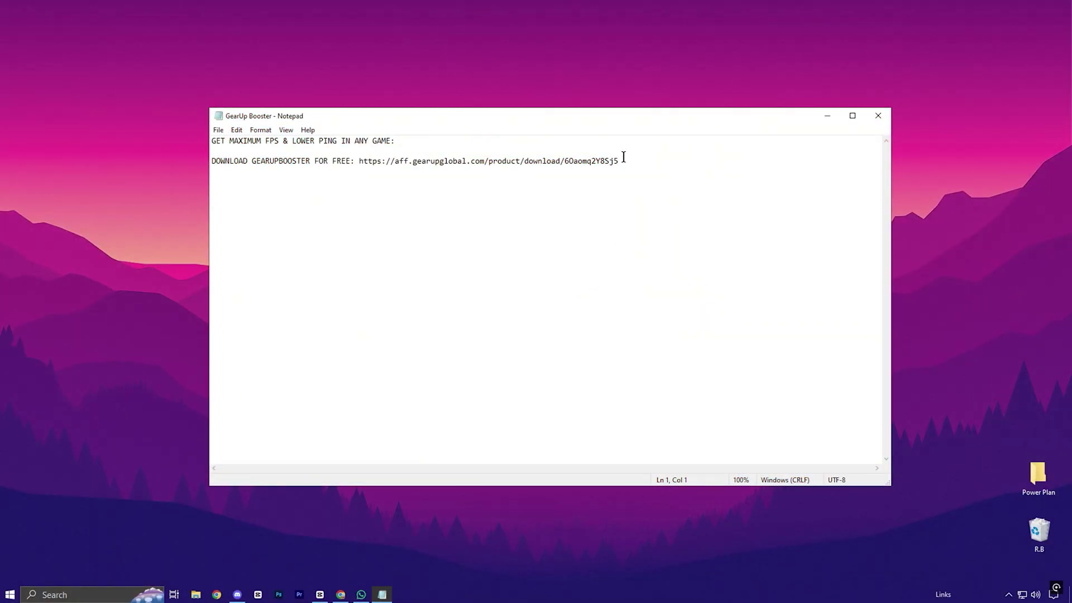
pyautogui.moveTo(621, 161); pyautogui.dragTo(365, 168)
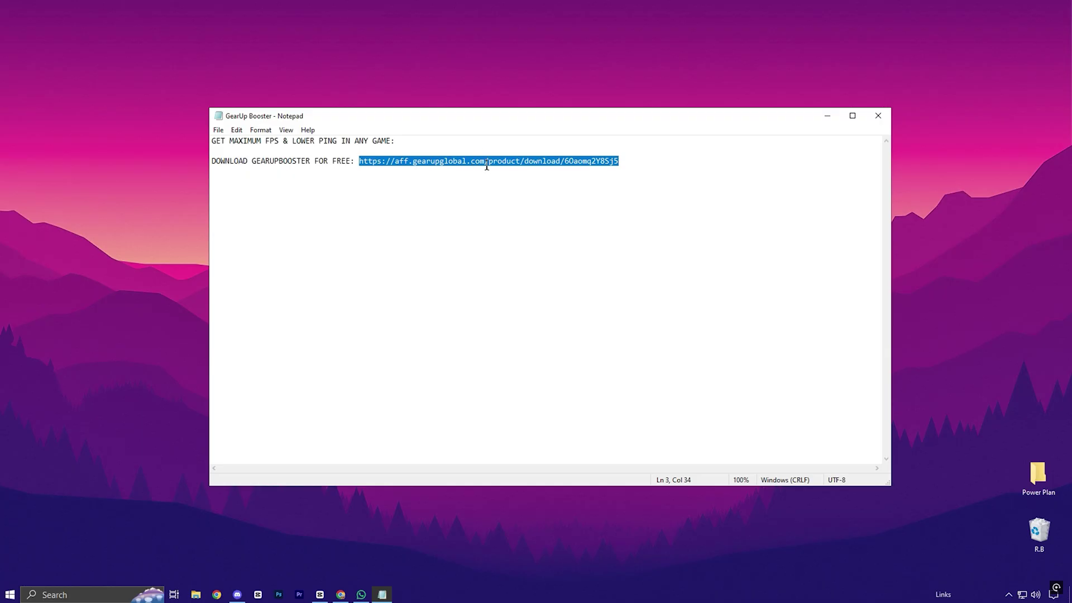
pyautogui.click(884, 115)
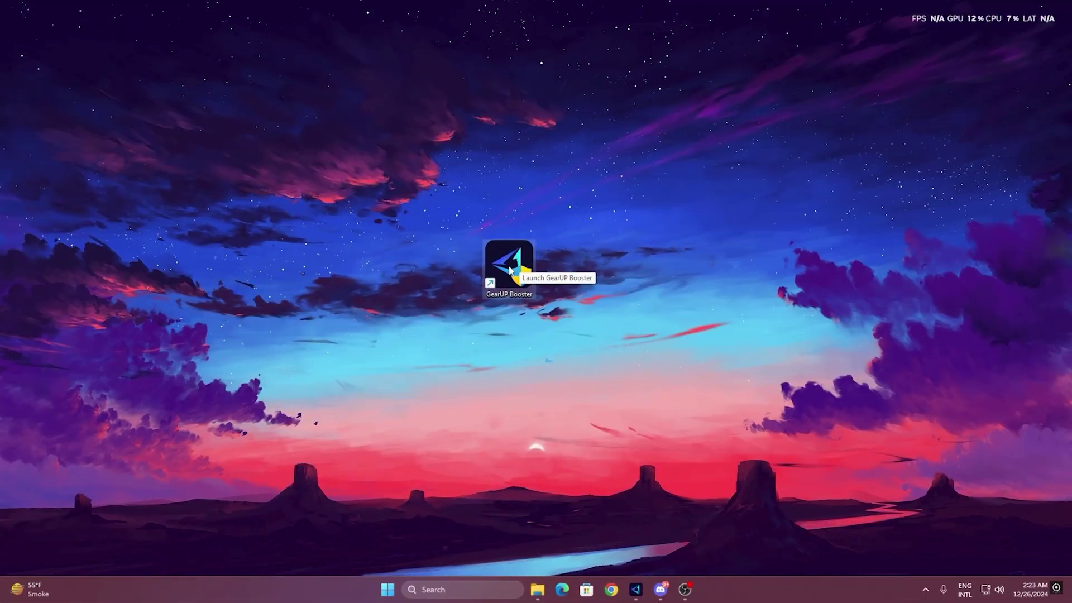
# - Launch GearUP Booster from the desktop, browse the Games library, then return to the Home page featuring Fortnite
pyautogui.doubleClick(509, 269)
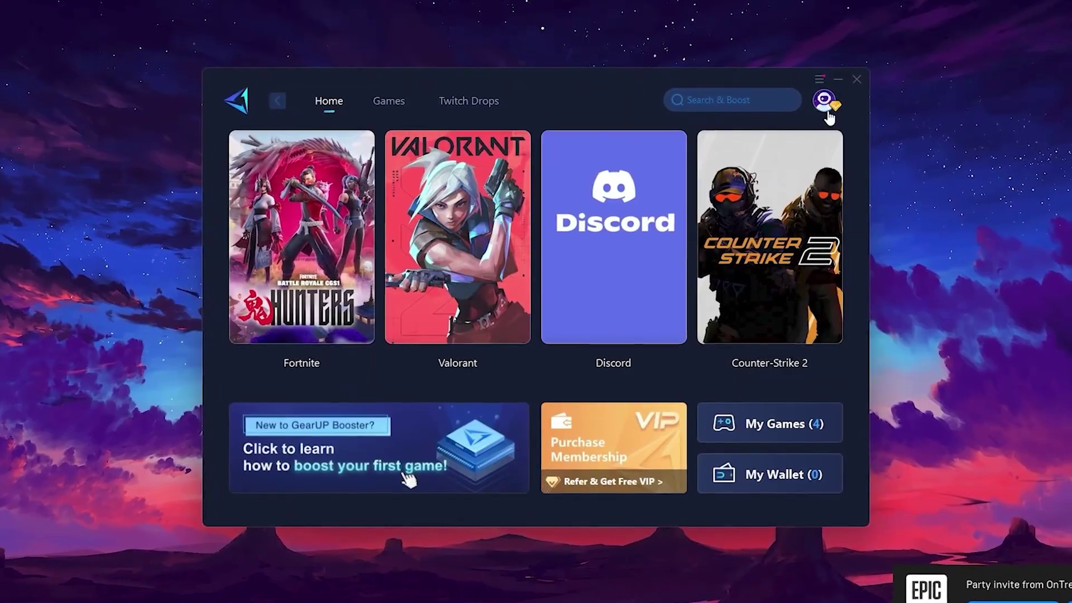
pyautogui.moveTo(826, 104)
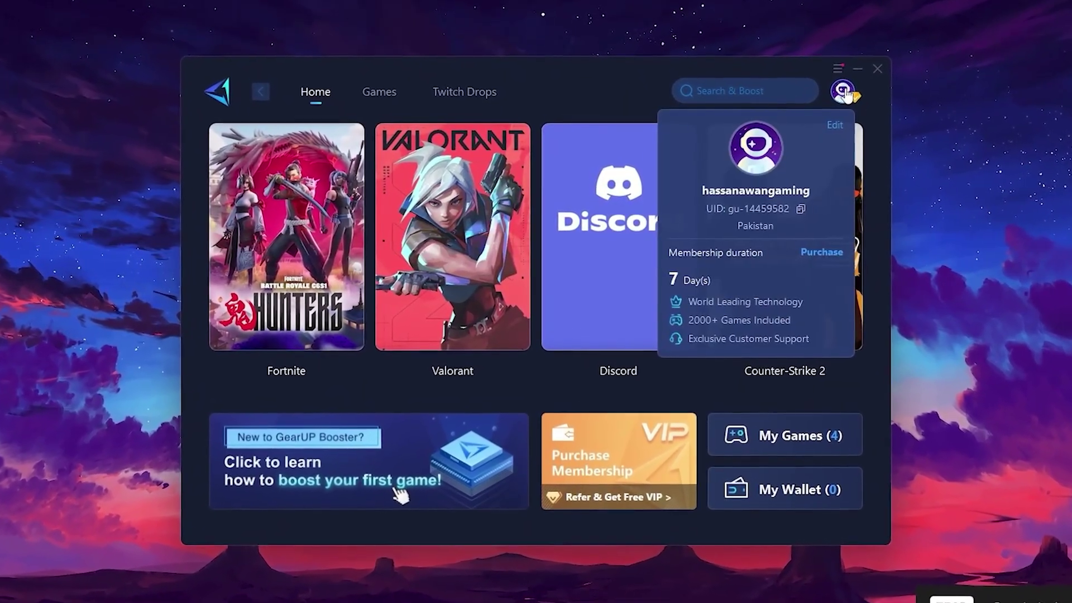
pyautogui.moveTo(658, 150)
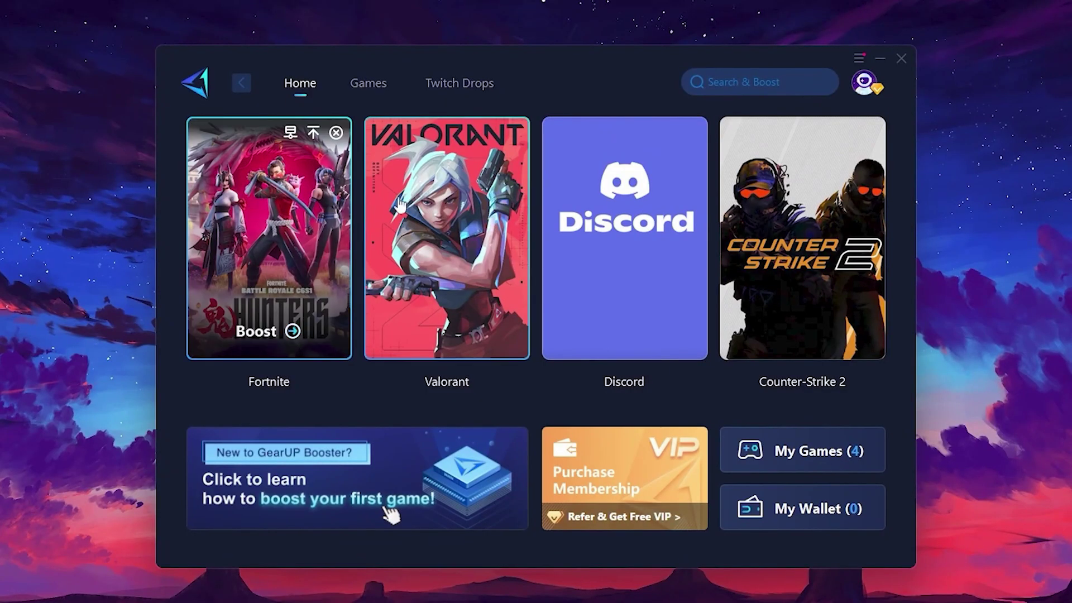
pyautogui.moveTo(816, 218)
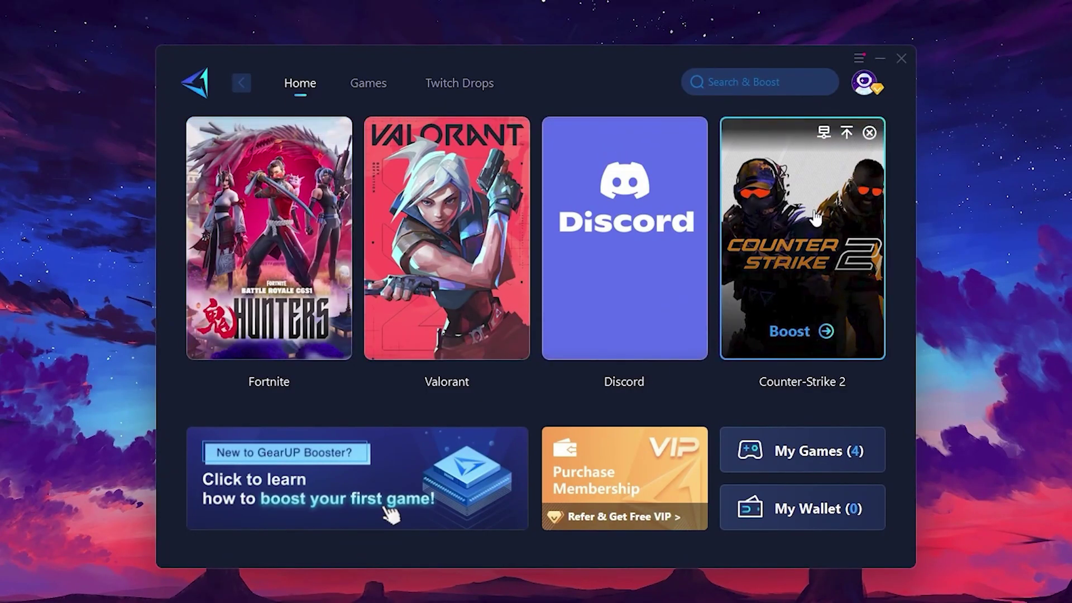
pyautogui.click(353, 92)
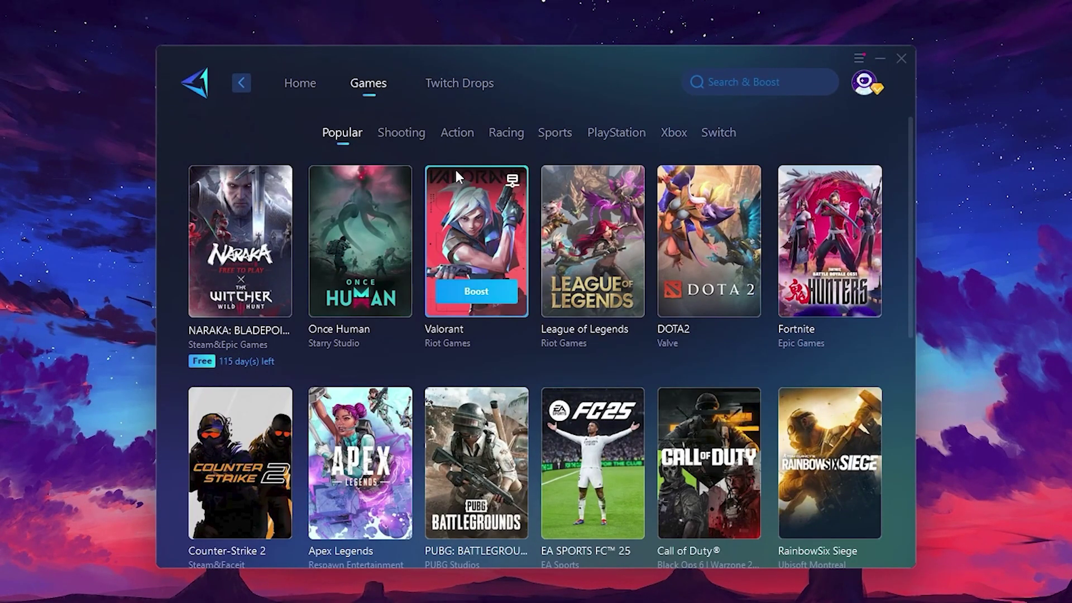
pyautogui.moveTo(738, 199)
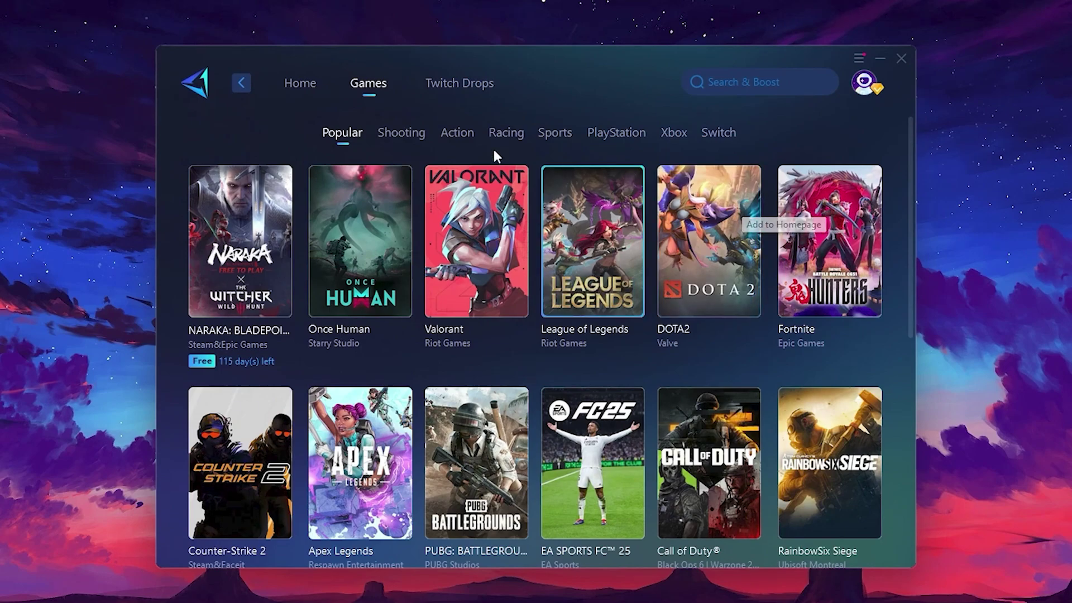
pyautogui.click(301, 90)
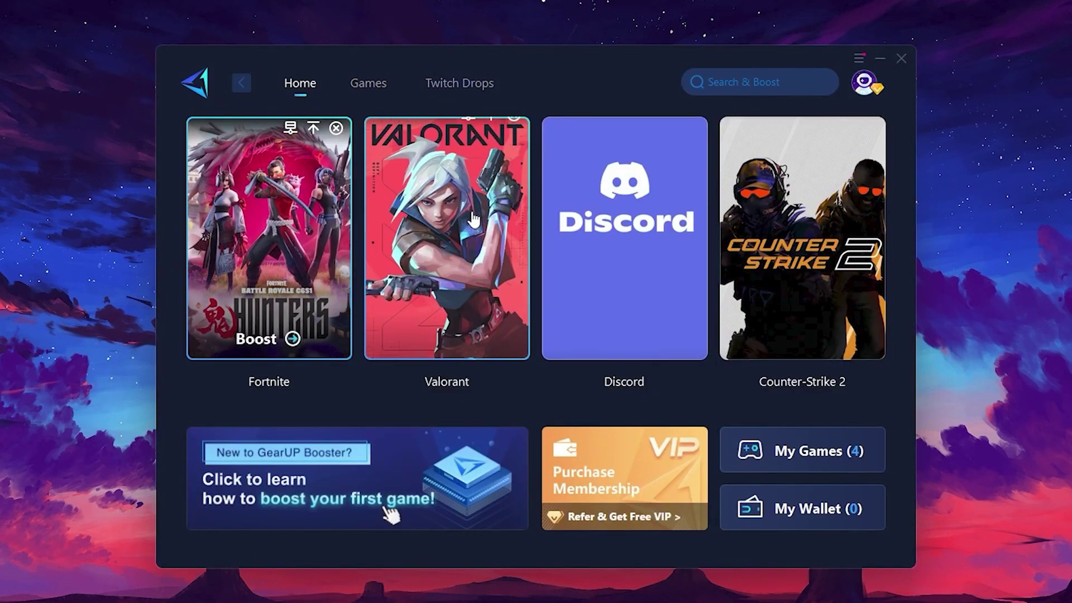
pyautogui.moveTo(309, 211)
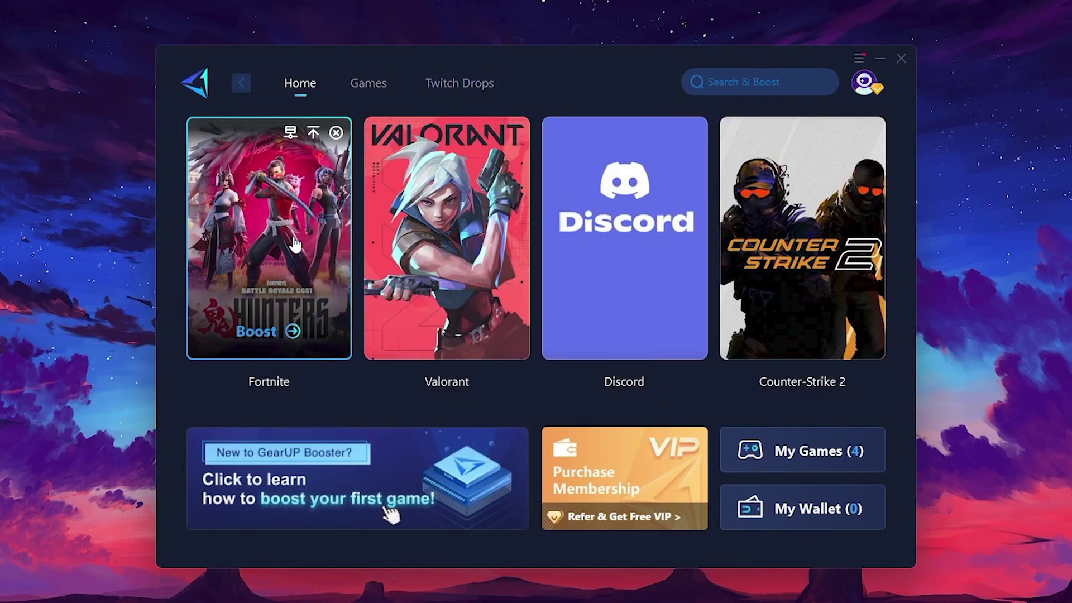
# - Start boosting Fortnite, reviewing the server regions and keeping Middle East
pyautogui.click(258, 333)
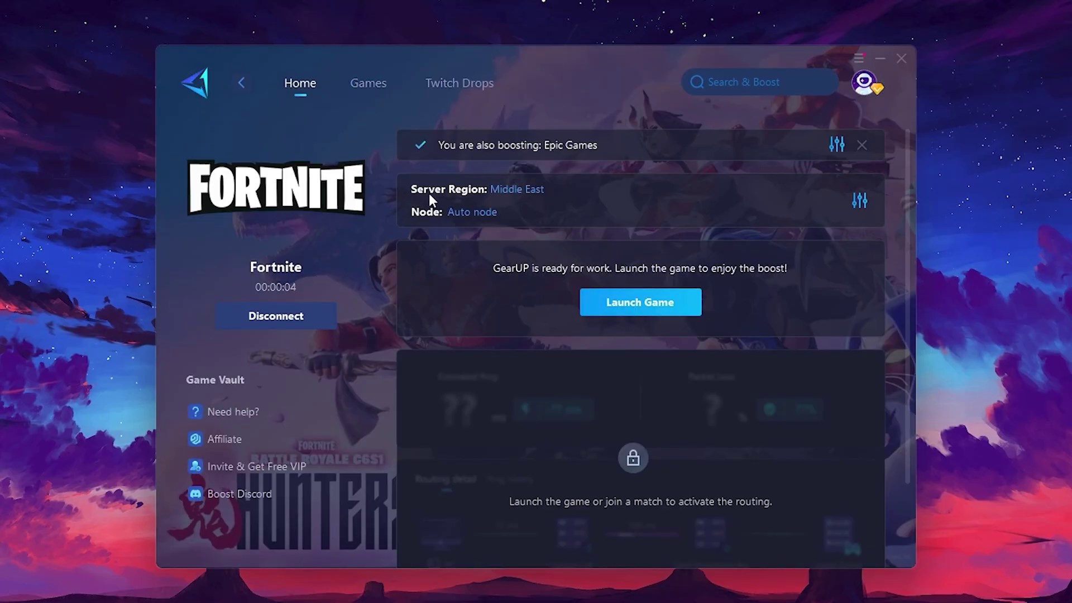
pyautogui.click(518, 191)
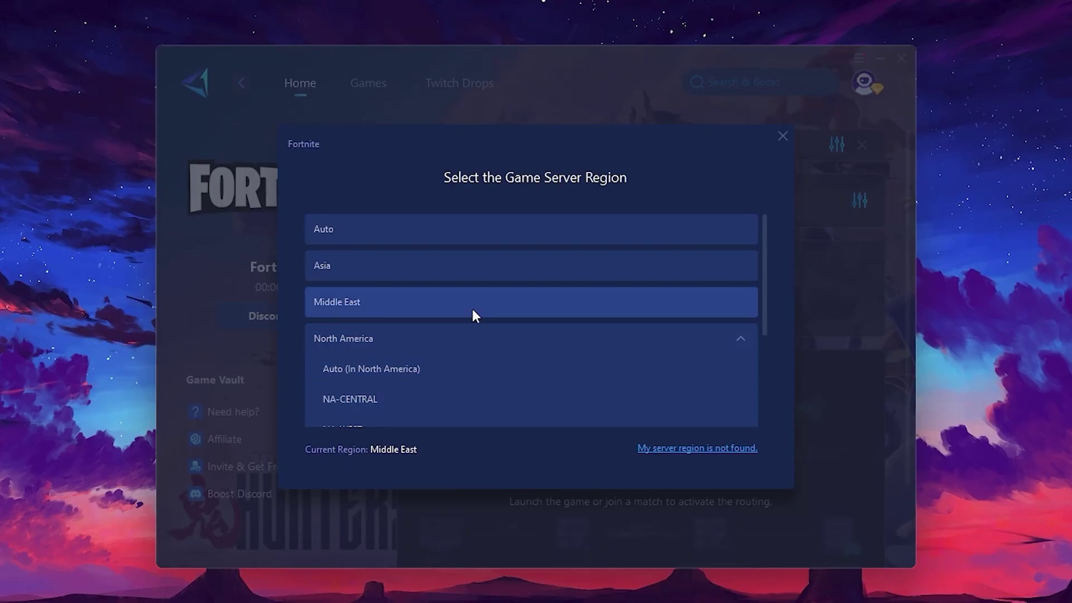
pyautogui.scroll(-2, 494, 335)
pyautogui.scroll(1, 411, 296)
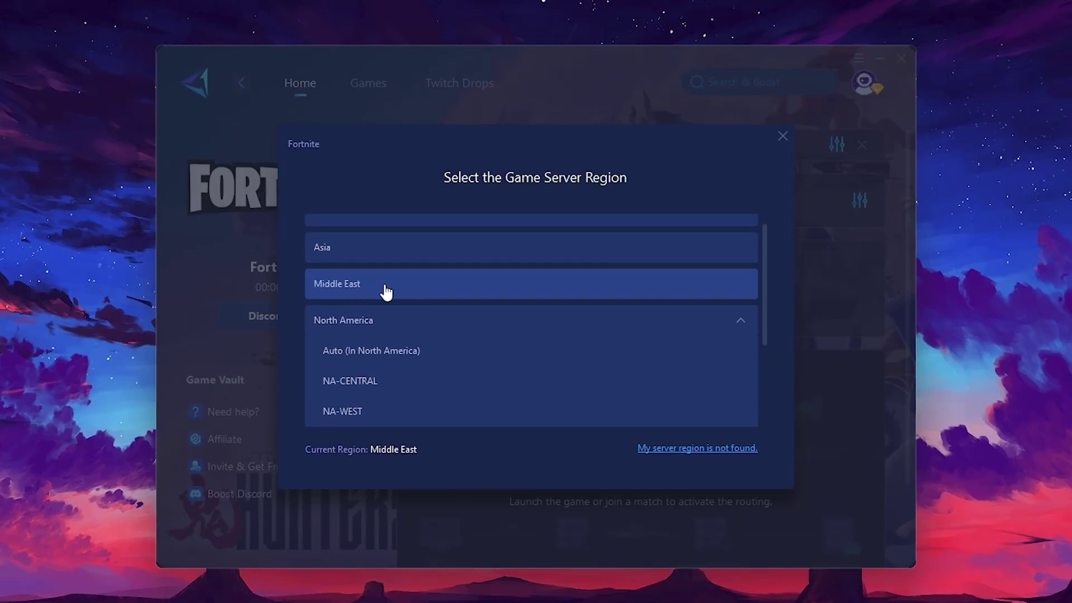
pyautogui.click(781, 136)
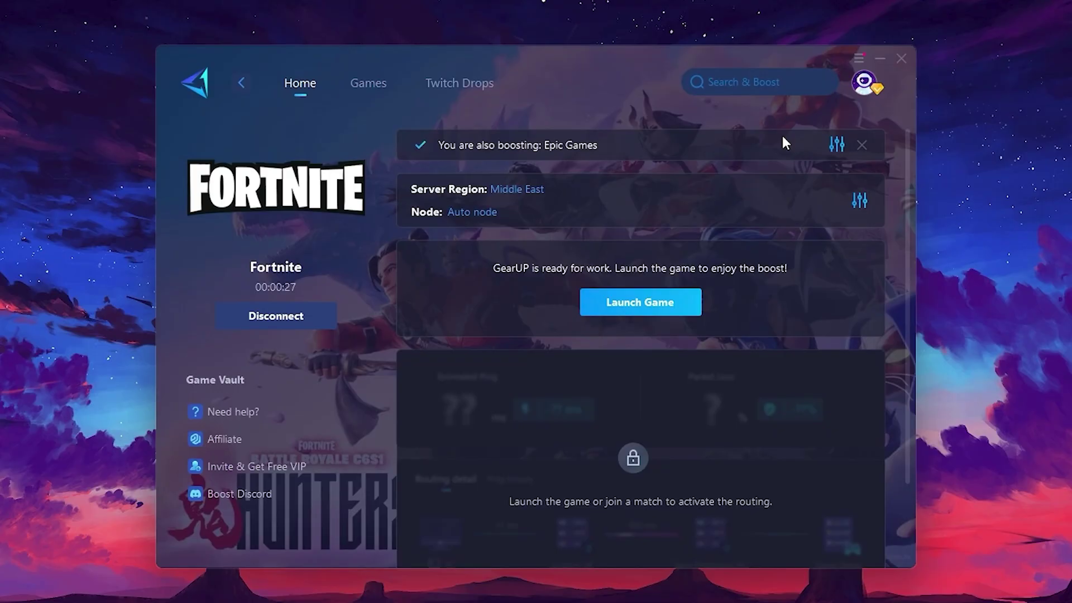
# - Review the game server node list and keep Auto node selected for Fortnite
pyautogui.click(466, 215)
pyautogui.scroll(-2, 524, 340)
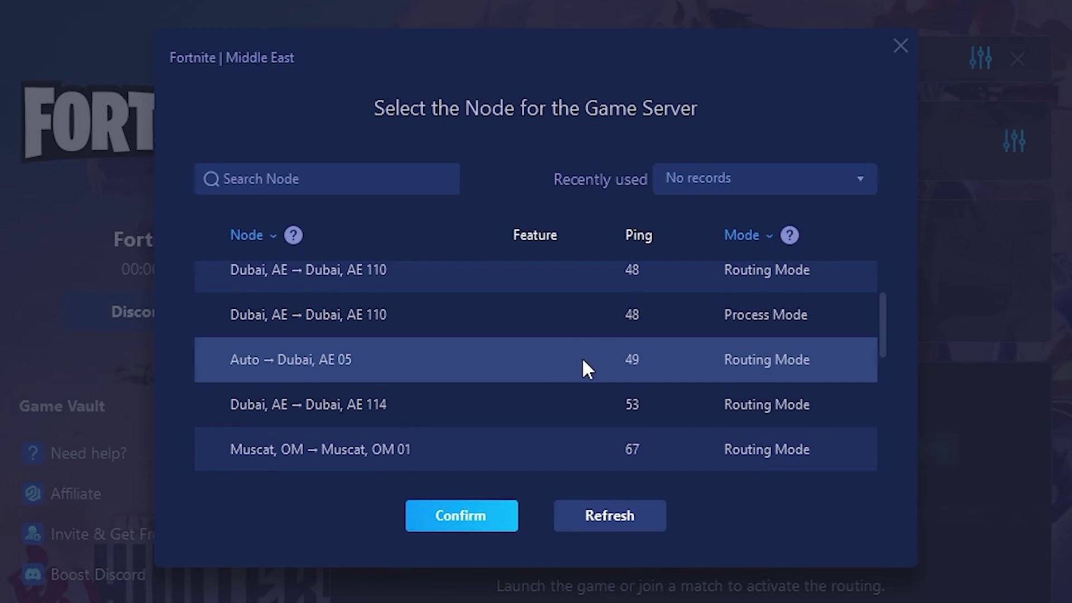
pyautogui.scroll(2, 576, 358)
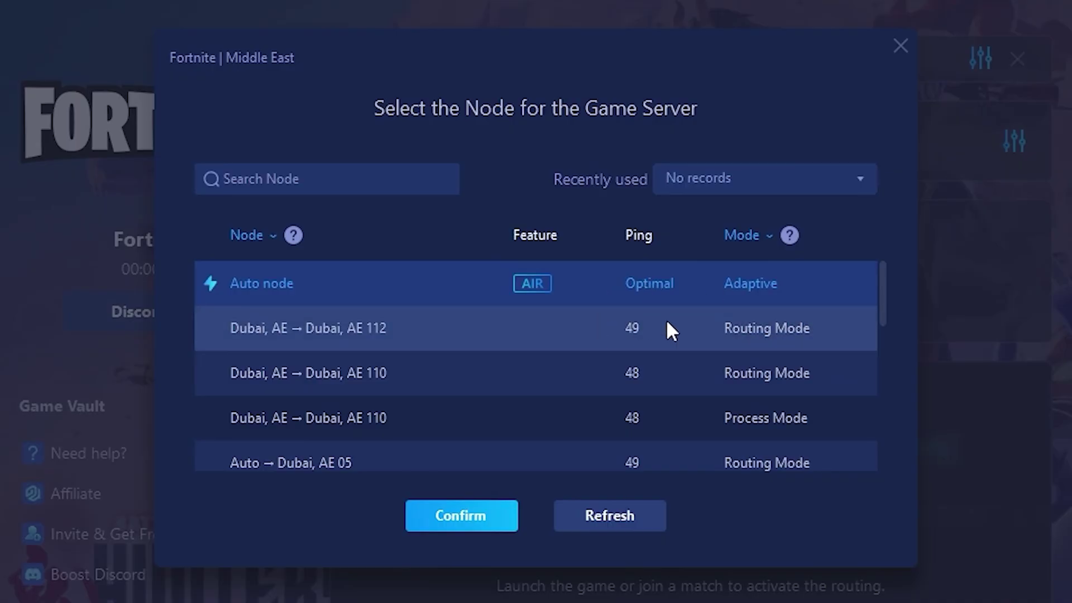
pyautogui.click(903, 54)
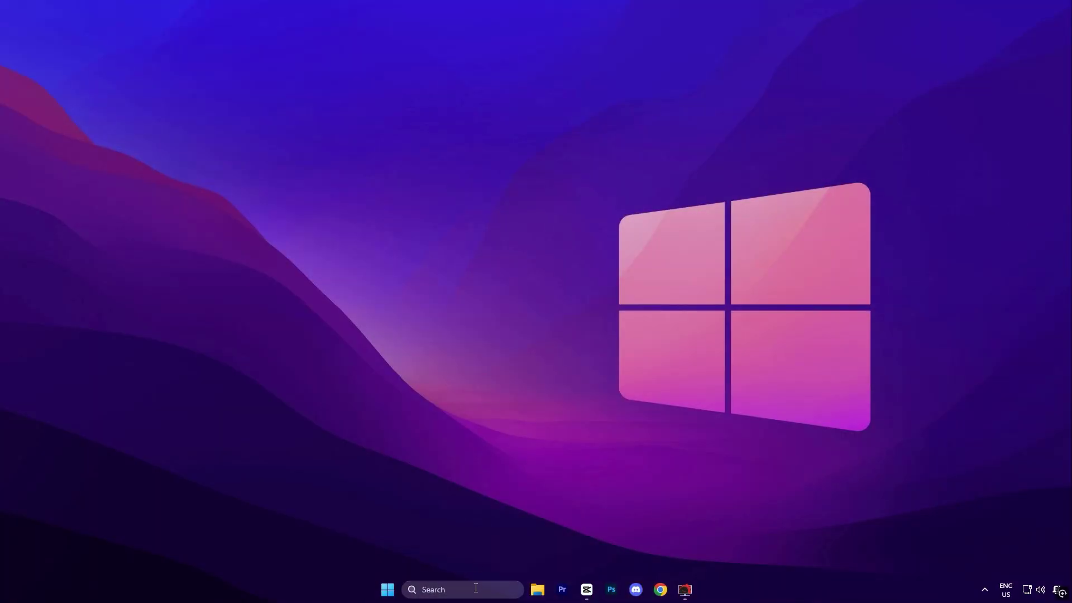
# - Search for Registry Editor and run it as administrator, approving the UAC prompt
pyautogui.click(475, 587)
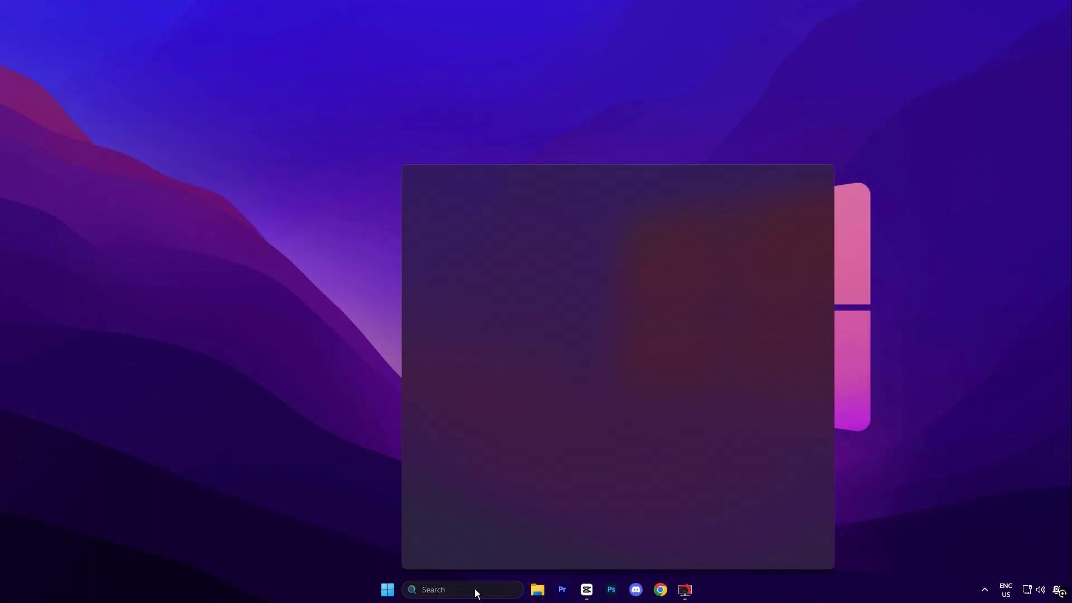
pyautogui.write('registry Editor')
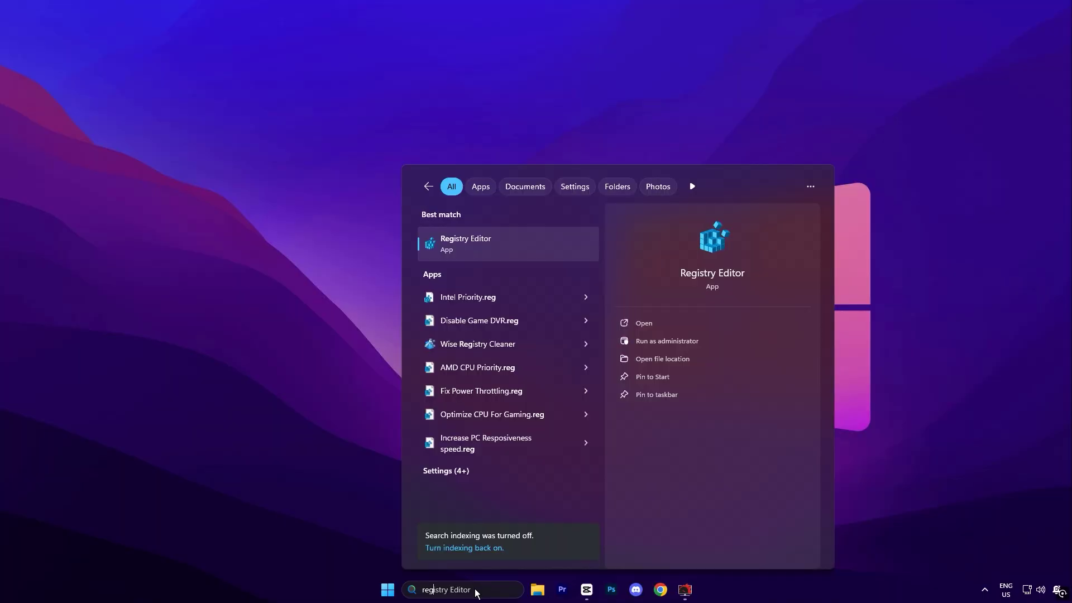
pyautogui.rightClick(500, 237)
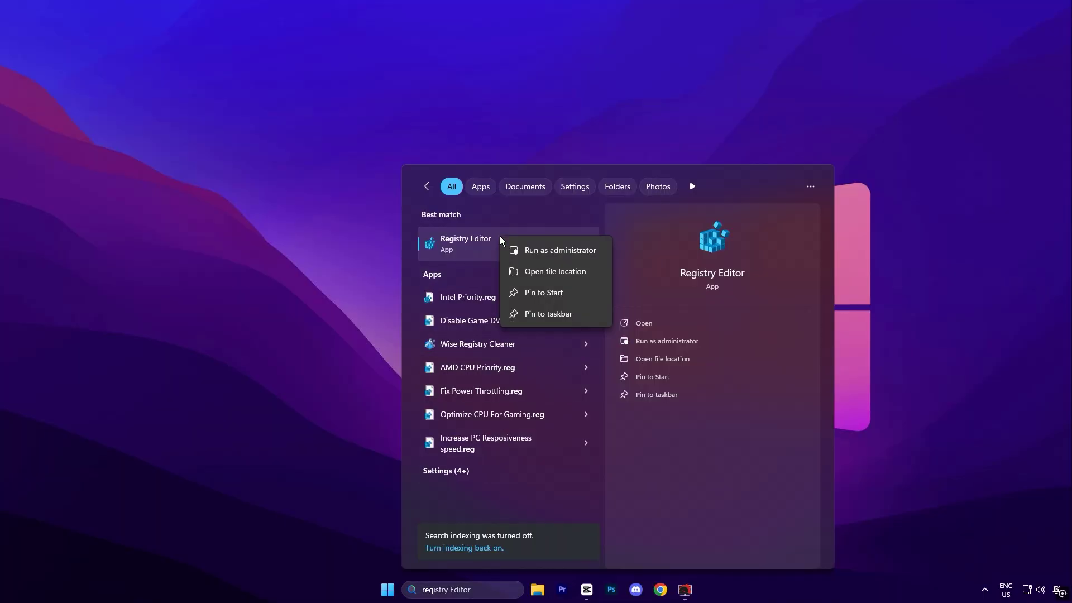
pyautogui.click(540, 249)
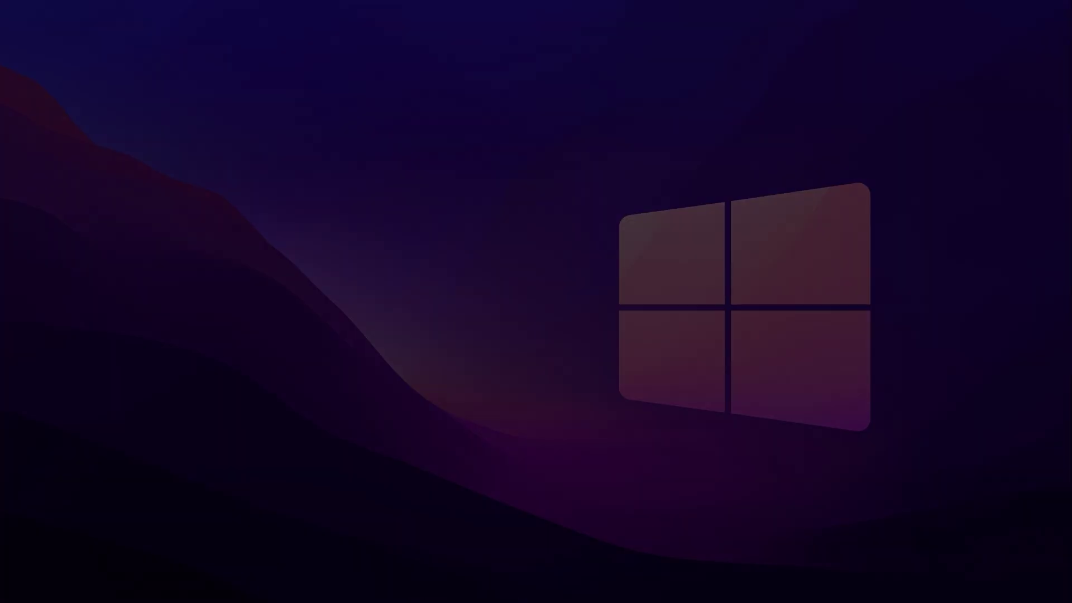
pyautogui.click(498, 383)
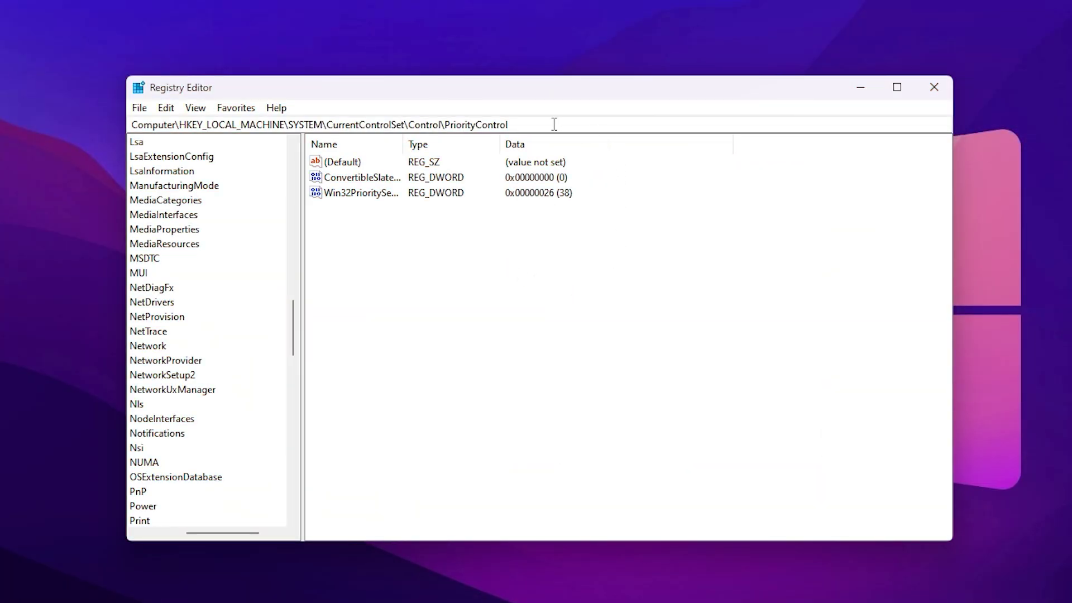
# - Go to HKLM\SYSTEM\CurrentControlSet\Control\PriorityControl and select Win32PrioritySeparation
pyautogui.moveTo(537, 123); pyautogui.dragTo(133, 120)
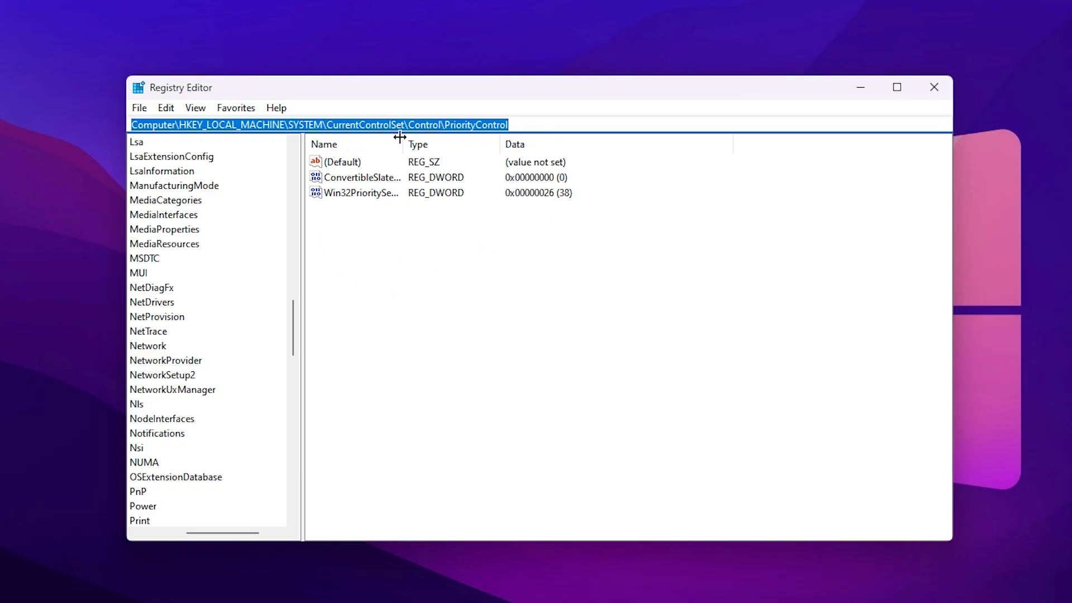
pyautogui.click(385, 273)
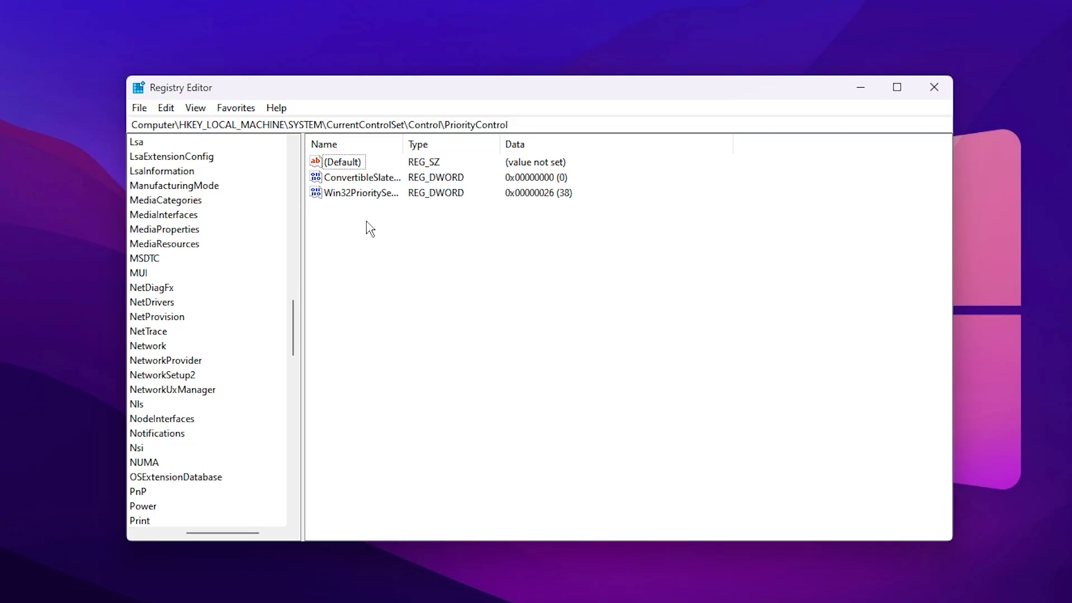
pyautogui.click(352, 193)
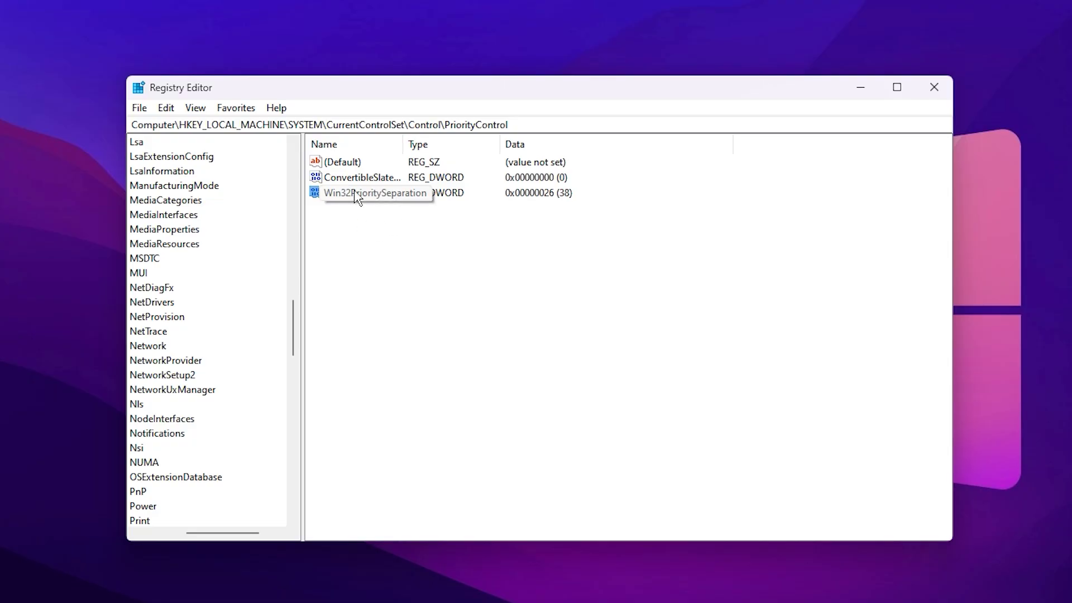
# - Check that Win32PrioritySeparation holds hexadecimal 26 in the Modify dialog and close it unchanged
pyautogui.rightClick(357, 197)
pyautogui.click(390, 201)
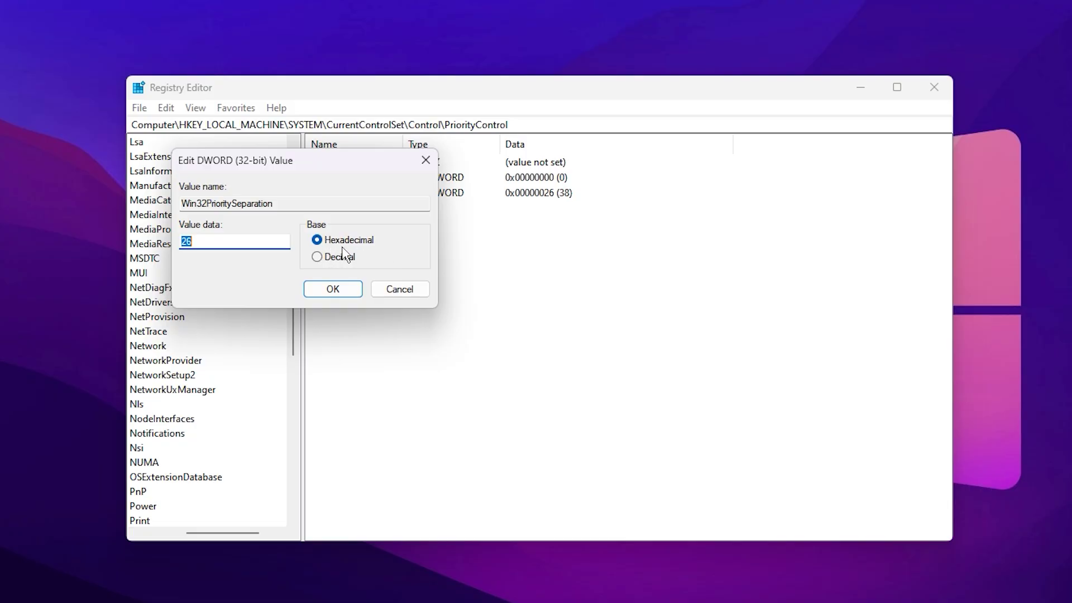
pyautogui.click(337, 293)
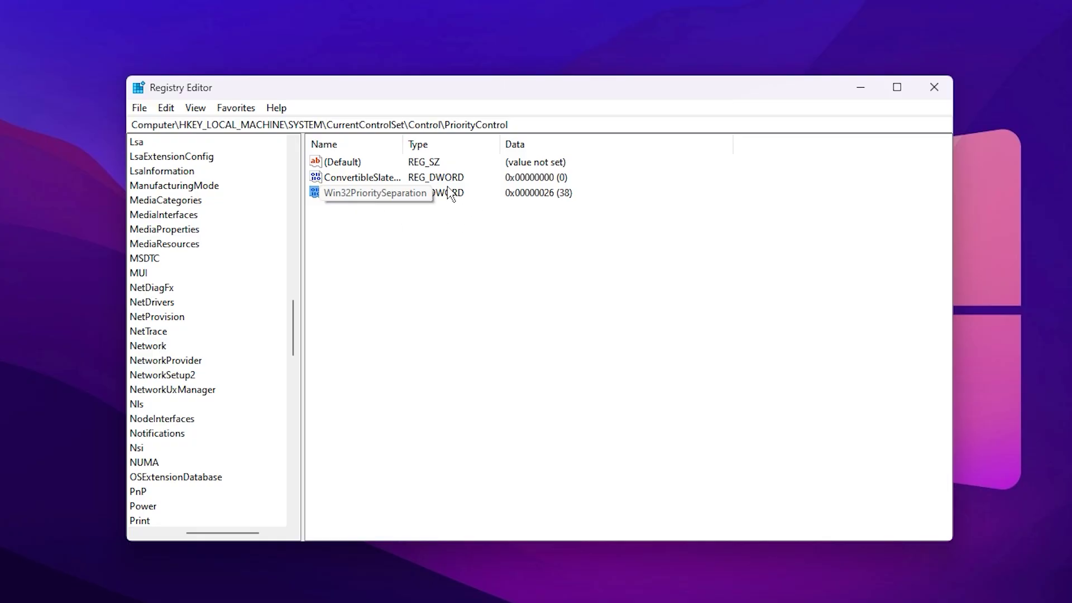
pyautogui.click(346, 195)
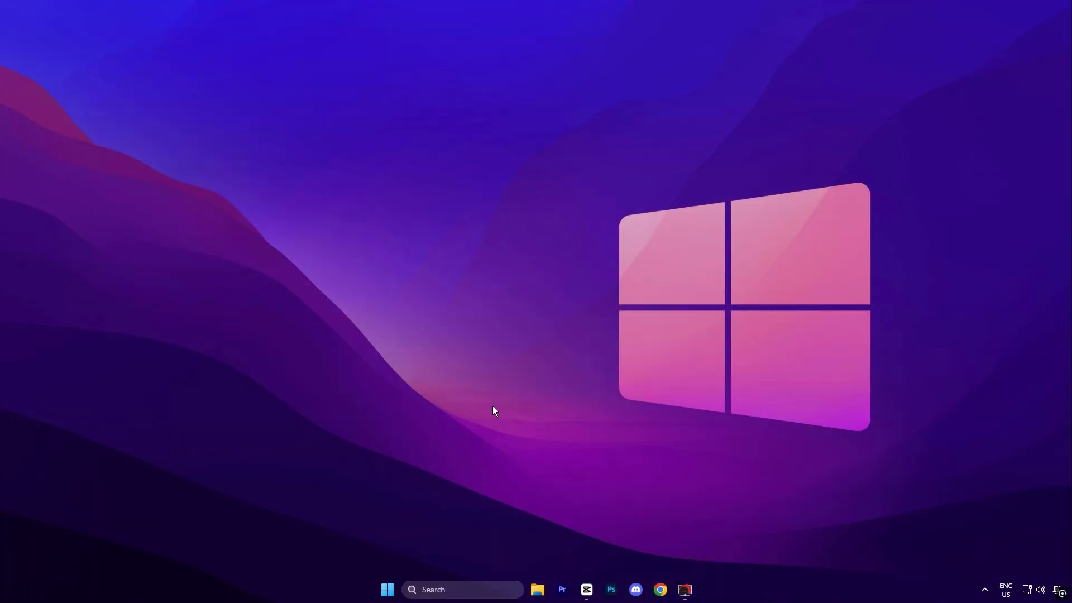
# - Open System Configuration and show the Boot tab's advanced options, with 8 processors set
pyautogui.click(457, 588)
pyautogui.write('system Configuration')
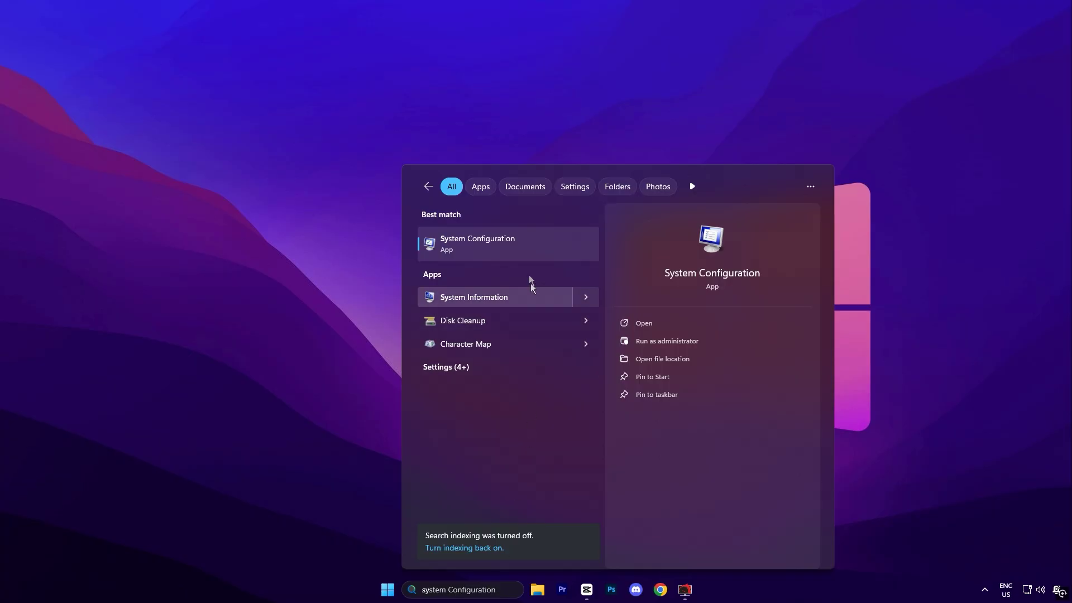
pyautogui.click(494, 245)
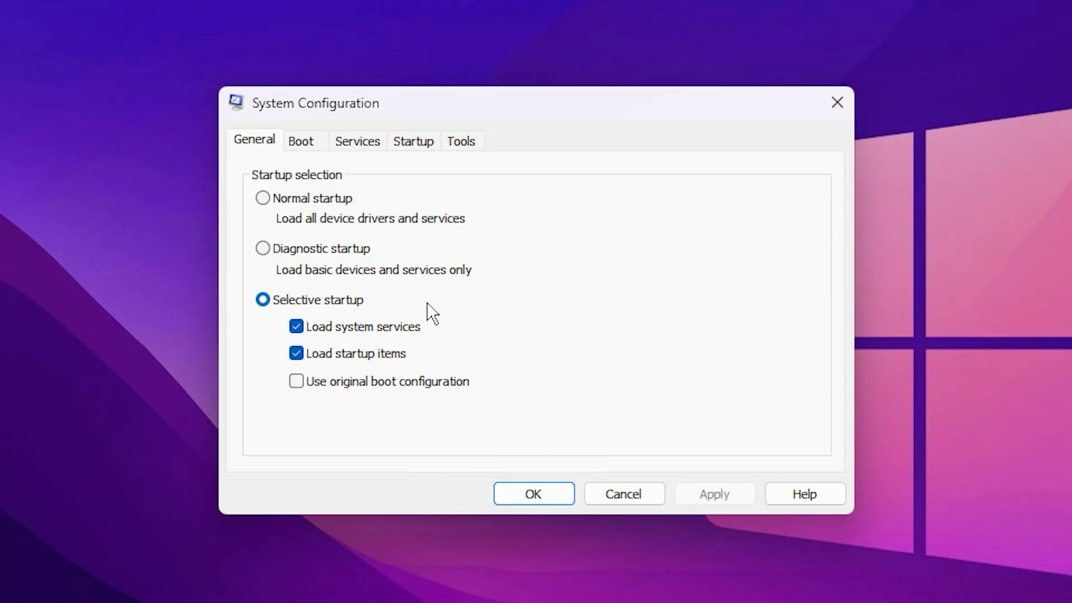
pyautogui.click(304, 142)
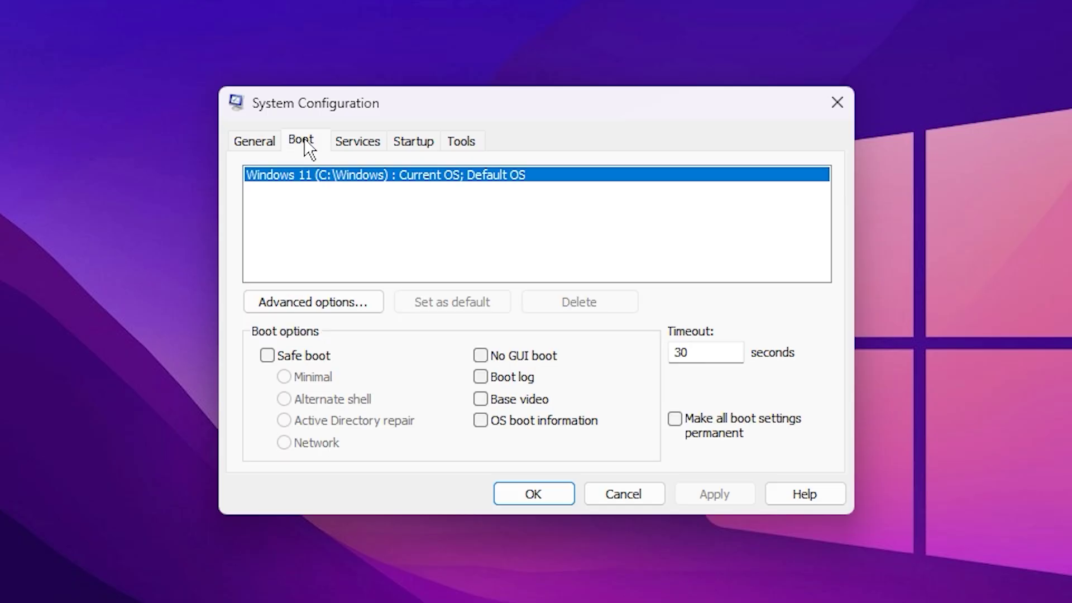
pyautogui.click(295, 302)
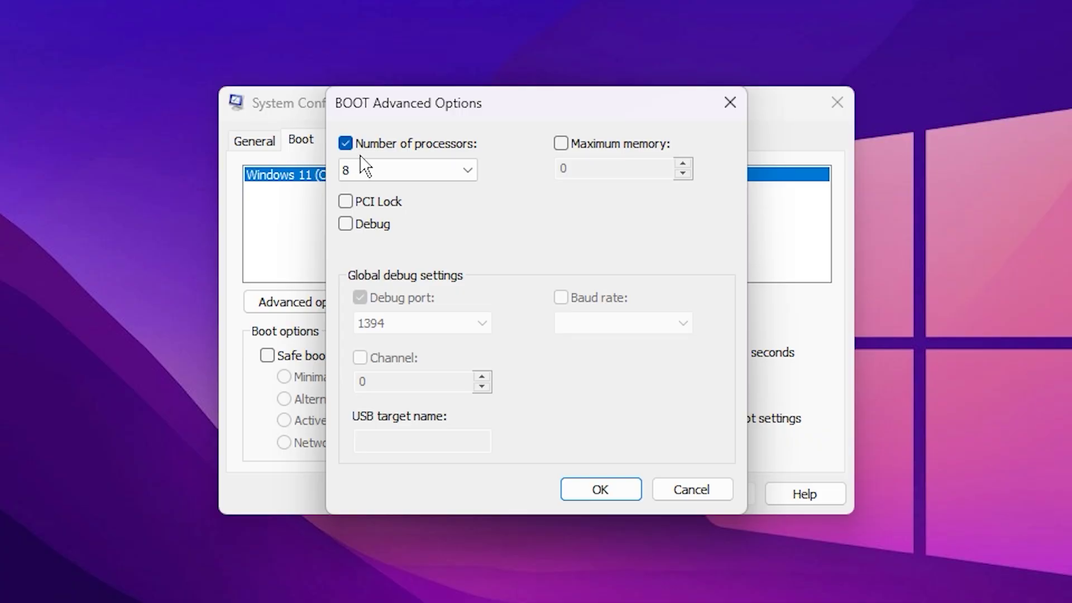
# - Set Number of processors to 8 and confirm BOOT Advanced Options with OK
pyautogui.click(437, 177)
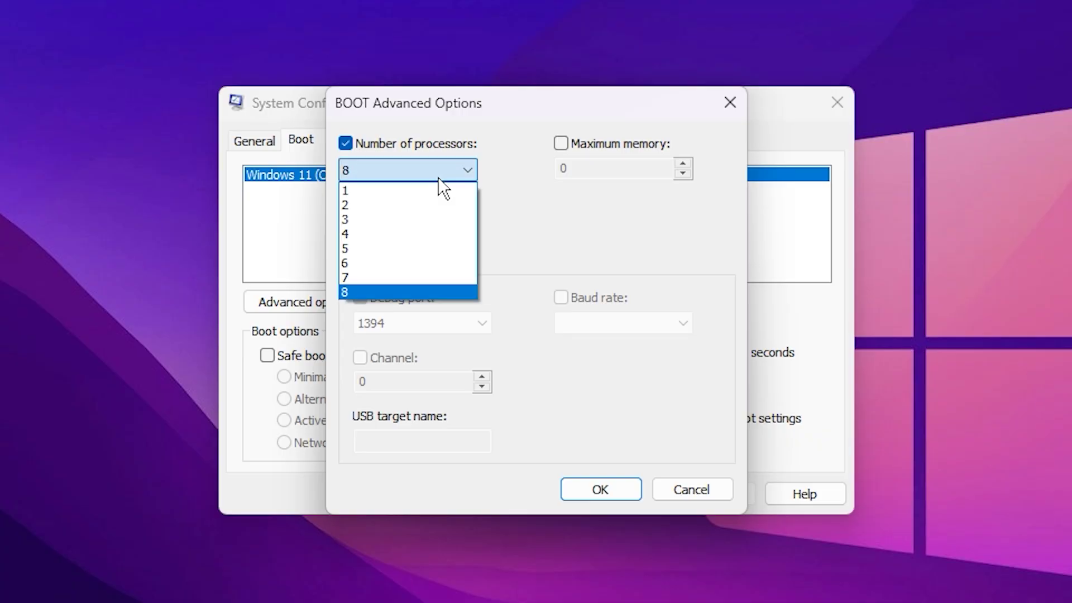
pyautogui.click(387, 291)
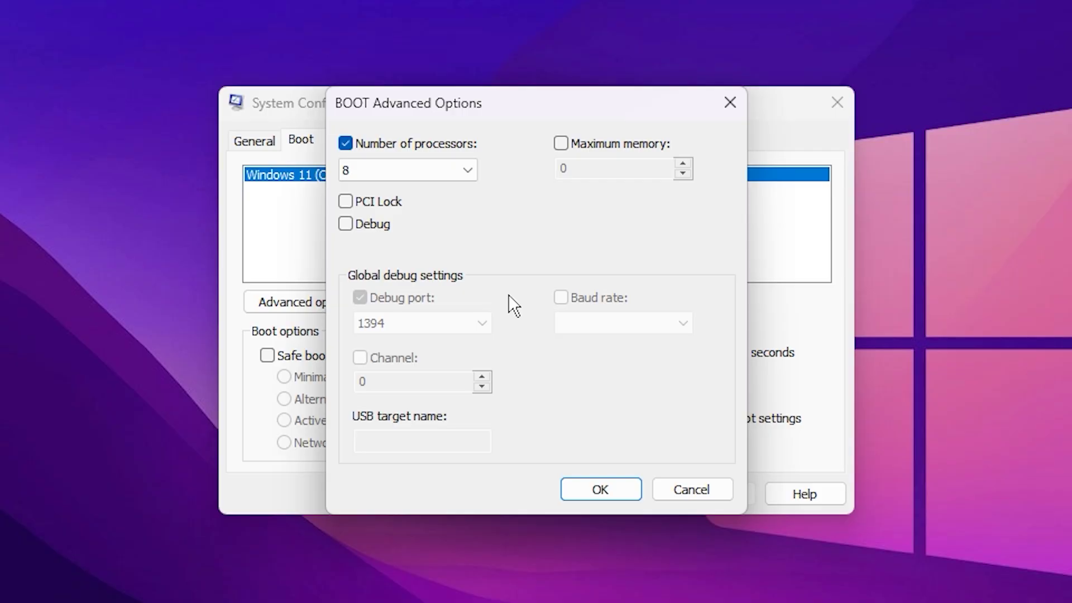
pyautogui.click(586, 494)
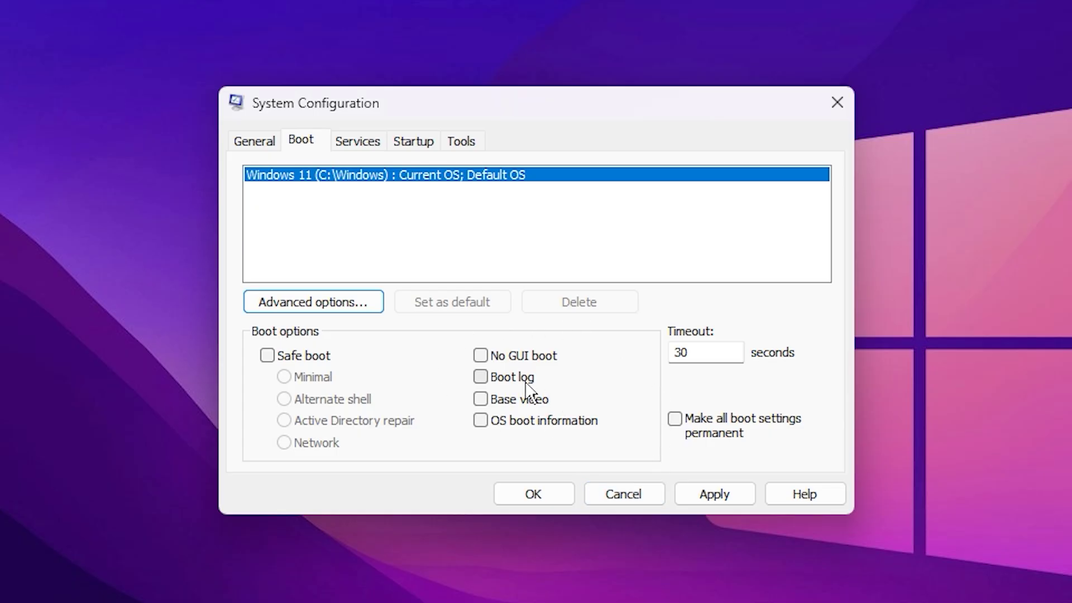
# - On the Services tab, tick Hide all Microsoft services to list only third-party ones
pyautogui.click(362, 146)
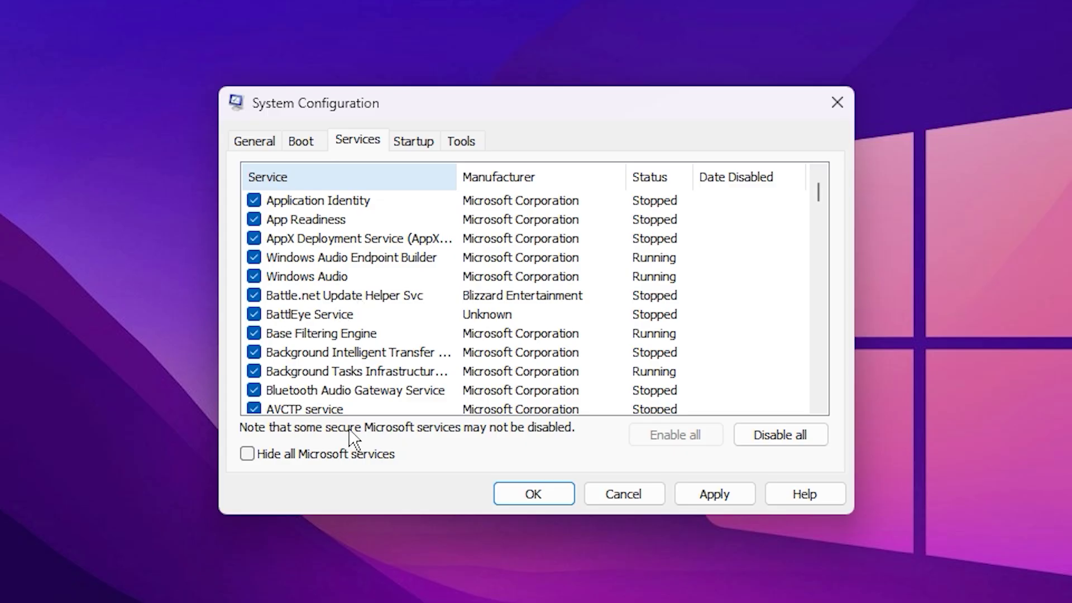
pyautogui.click(247, 454)
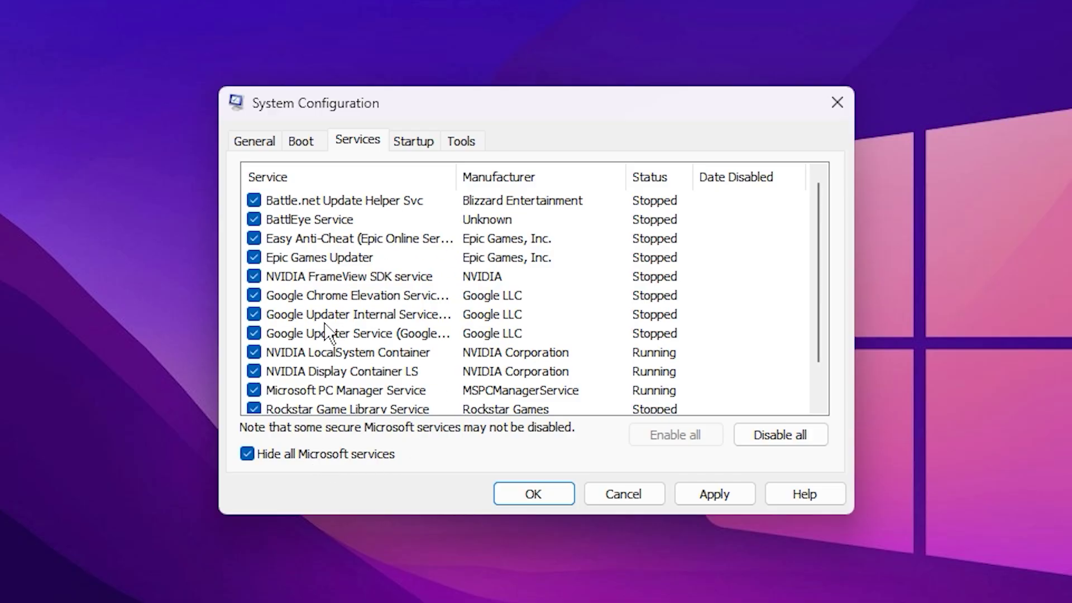
# - Scroll through the third-party services, Battle.net Update Helper Svc to Steam Client Service, leaving all enabled
pyautogui.scroll(-1, 357, 314)
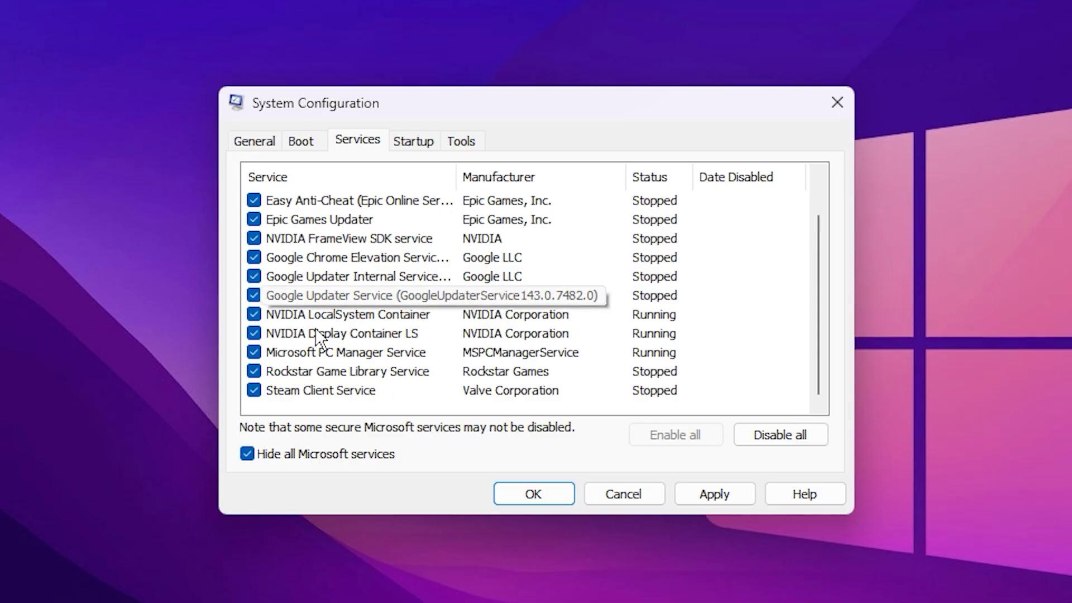
pyautogui.scroll(1, 317, 336)
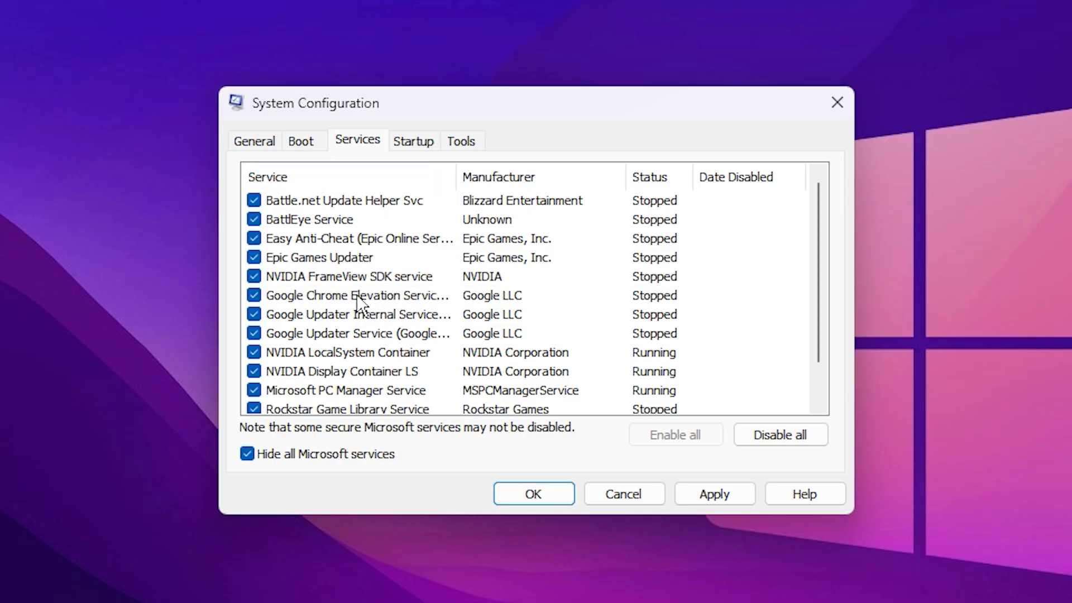
pyautogui.scroll(-1, 331, 281)
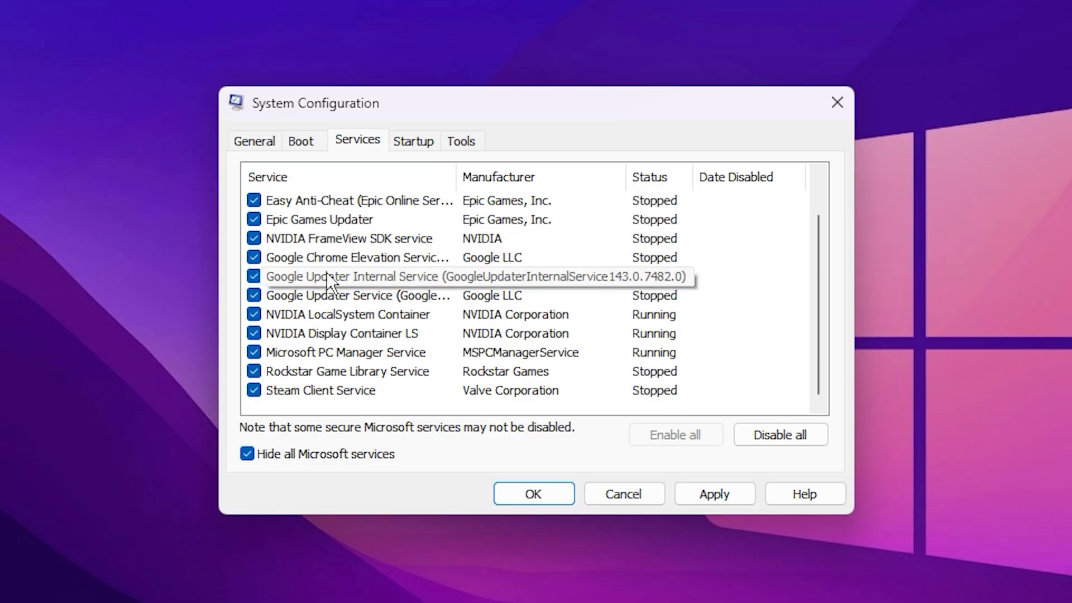
pyautogui.scroll(1, 331, 281)
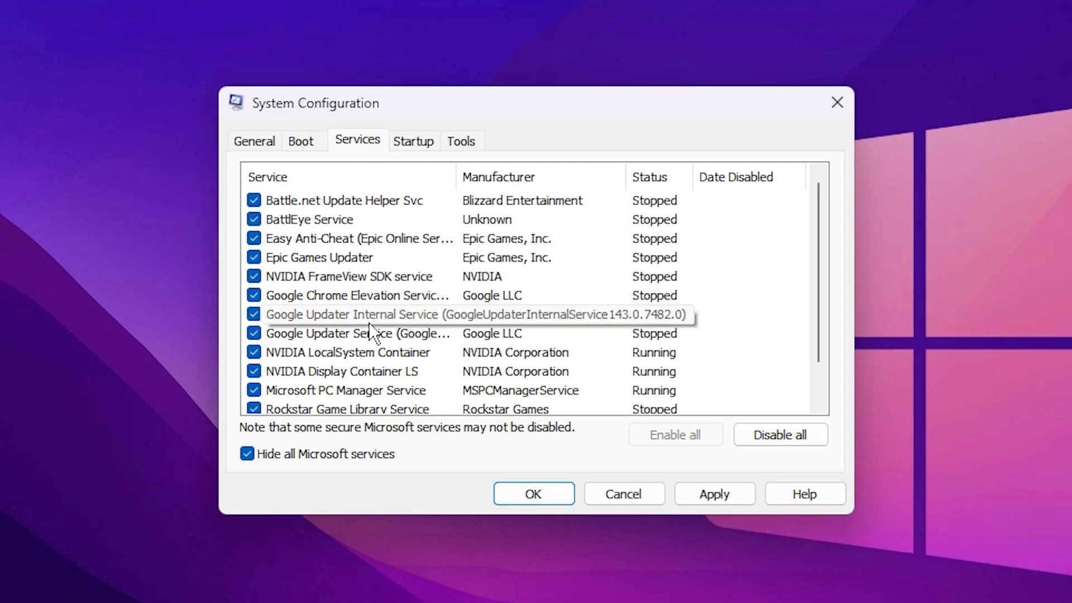
pyautogui.scroll(-1, 370, 329)
pyautogui.scroll(1, 370, 329)
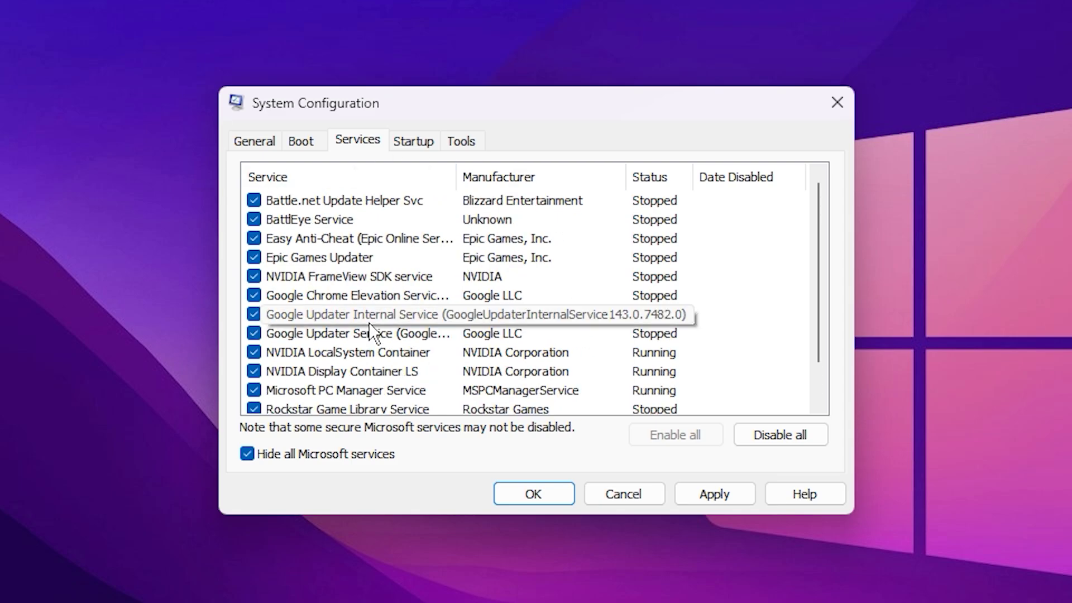